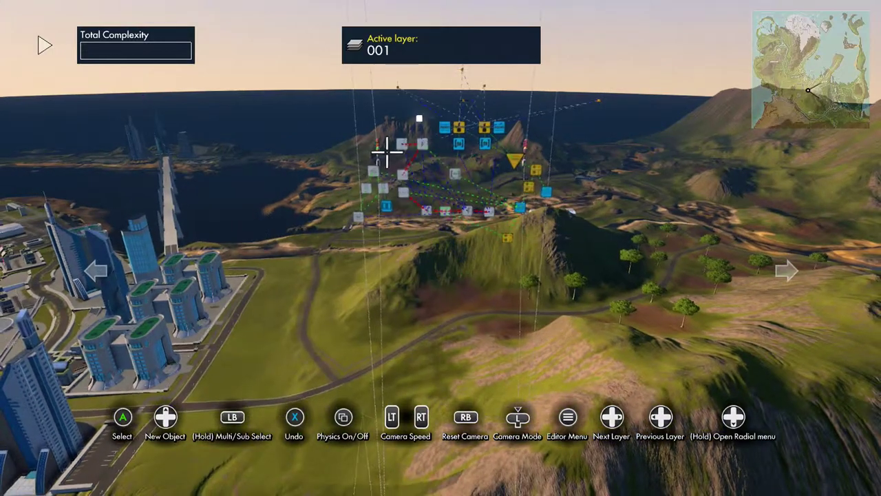
Place a white cube in the open space in front of the existing logic objects
{"action": "left_click", "coordinate": [421, 118]}
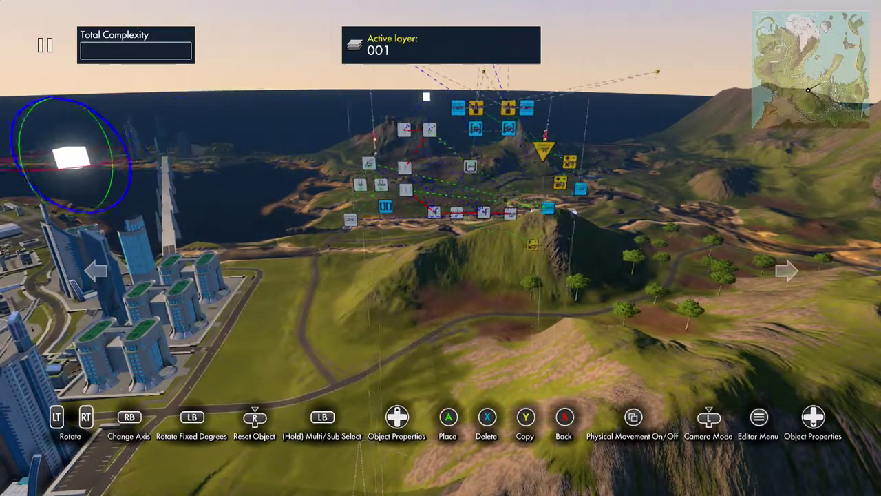
{"action": "left_click", "coordinate": [172, 210]}
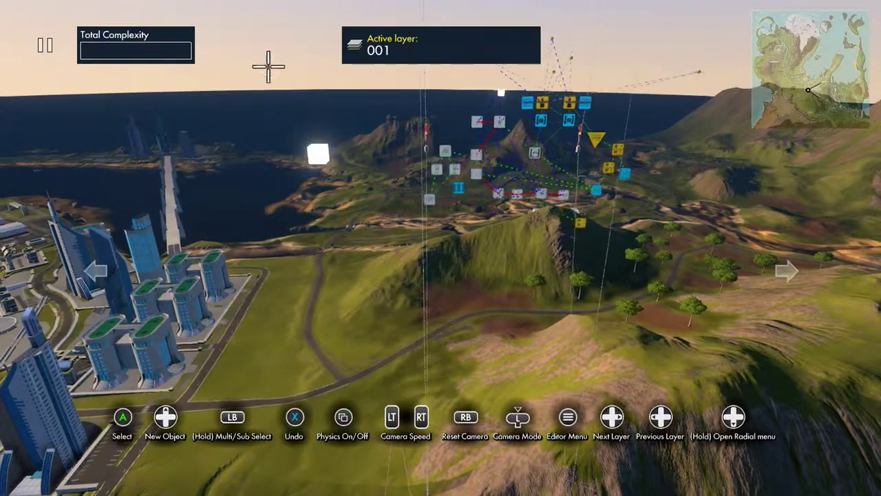
Insert a Dummy object from the Common Game objects and place copies for four dummy objects spread out near the white cube
{"action": "key", "text": "Up"}
{"action": "key", "text": "Left"}
{"action": "key", "text": "Left"}
{"action": "key", "text": "Left"}
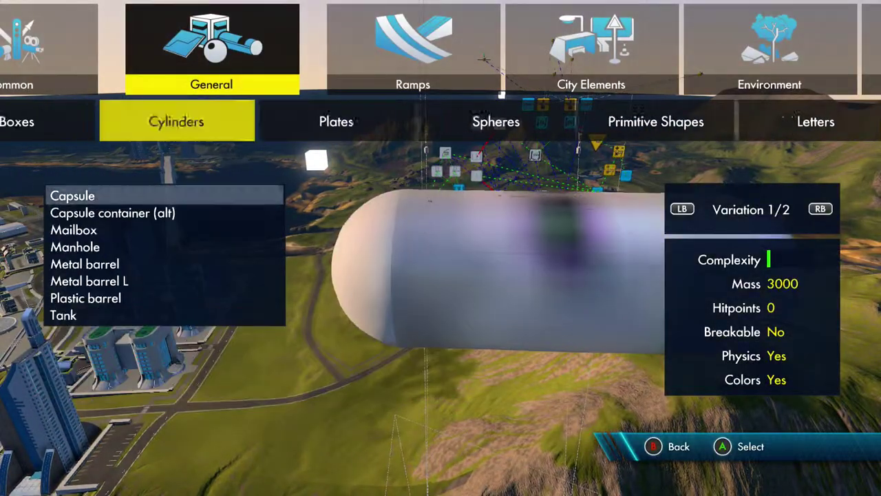
{"action": "key", "text": "Left"}
{"action": "key", "text": "Up"}
{"action": "key", "text": "Left"}
{"action": "key", "text": "Down"}
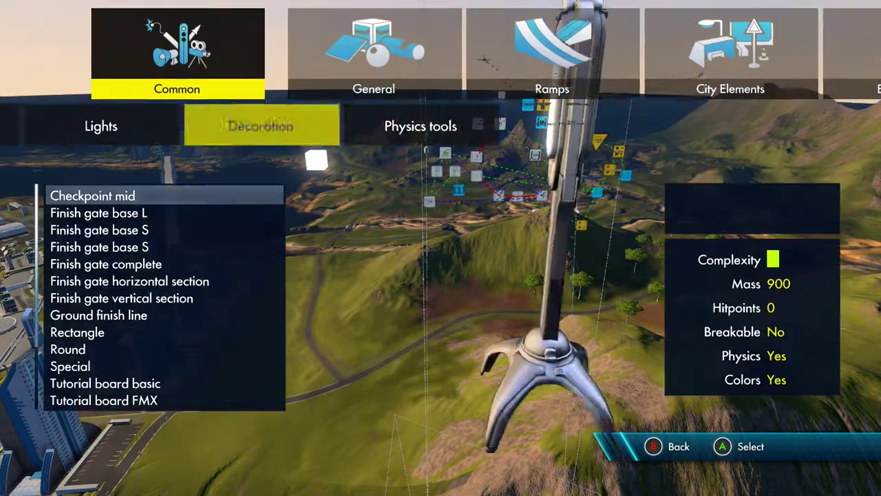
{"action": "key", "text": "Down"}
{"action": "key", "text": "Left"}
{"action": "key", "text": "Left"}
{"action": "key", "text": "Left"}
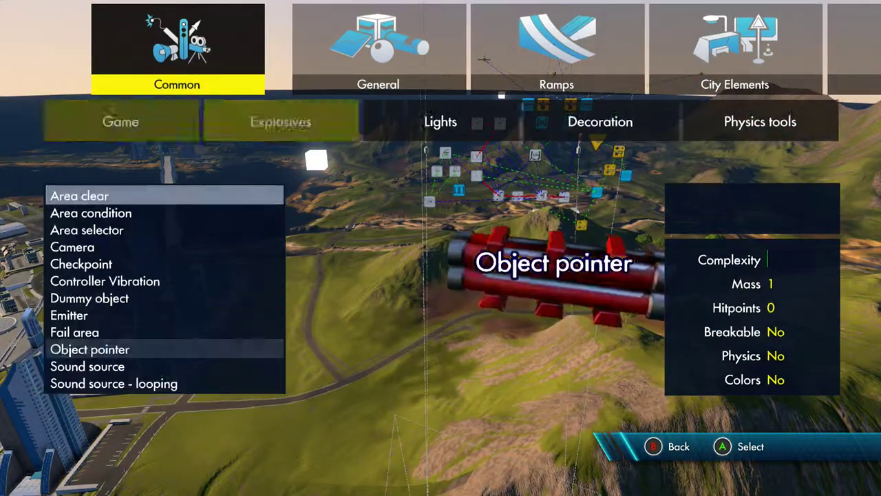
{"action": "key", "text": "Up"}
{"action": "key", "text": "Up"}
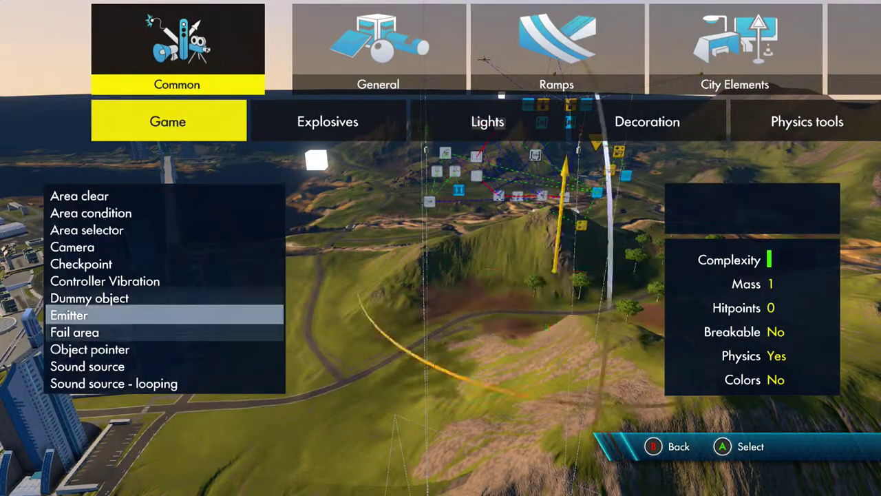
{"action": "key", "text": "Up"}
{"action": "key", "text": "Return"}
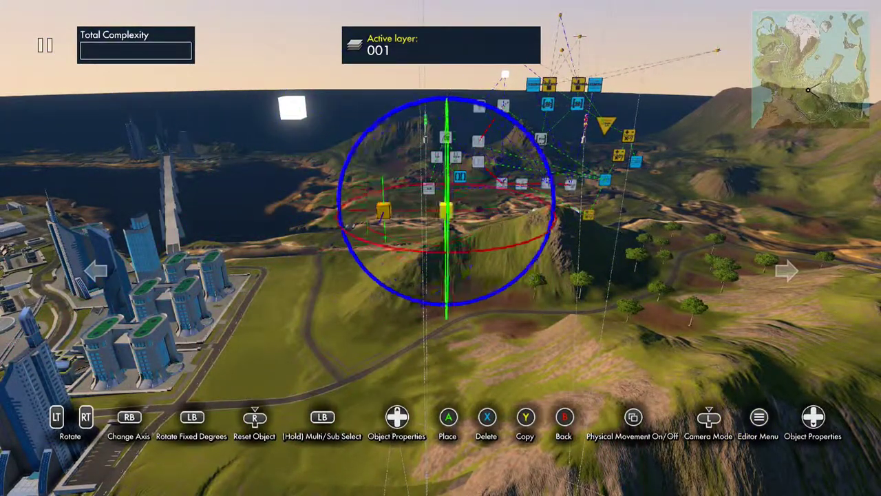
{"action": "key", "text": "Right"}
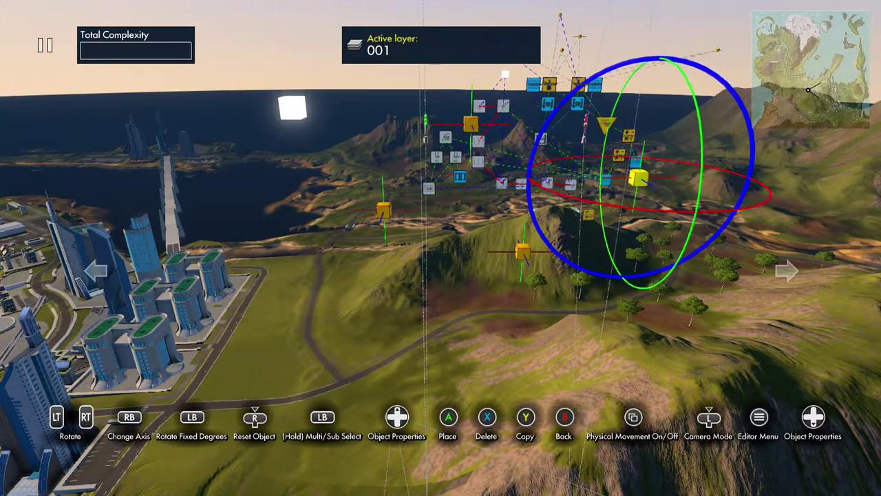
{"action": "left_click", "coordinate": [632, 163]}
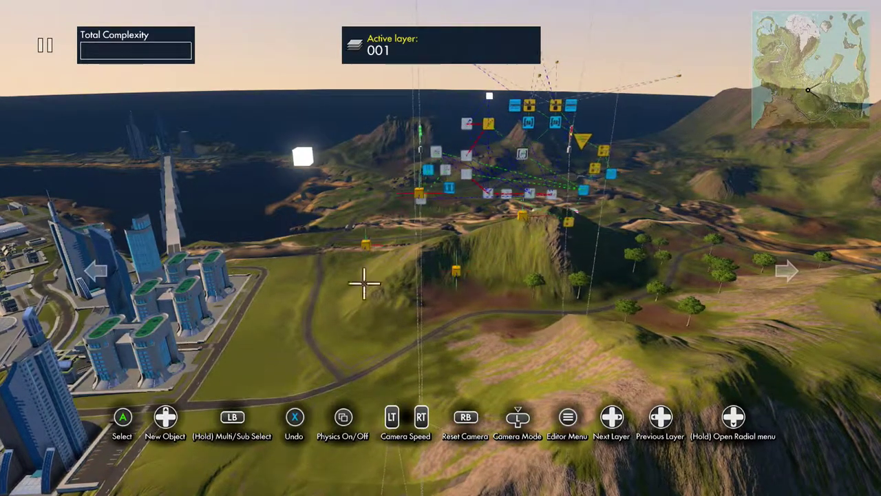
{"action": "key", "text": "Up"}
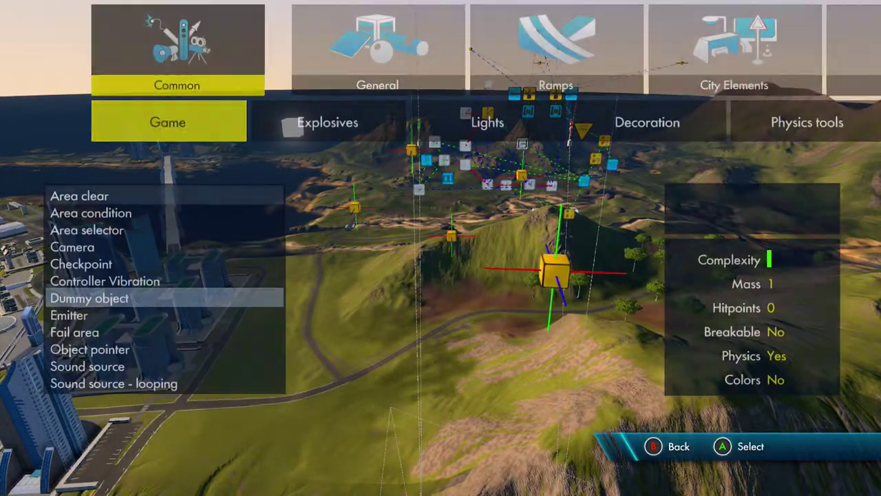
{"action": "key", "text": "Escape"}
{"action": "key", "text": "Escape"}
{"action": "key", "text": "Escape"}
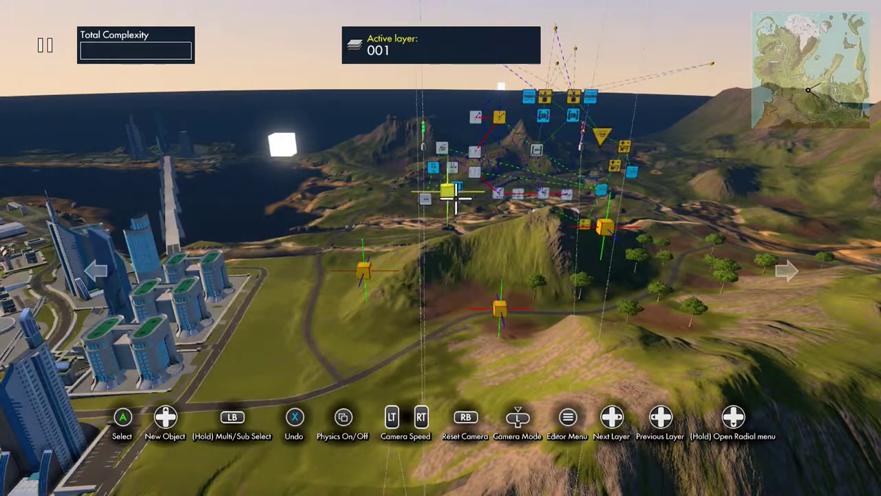
Move one of the dummy objects up so it sits above the other three
{"action": "left_click", "coordinate": [449, 192]}
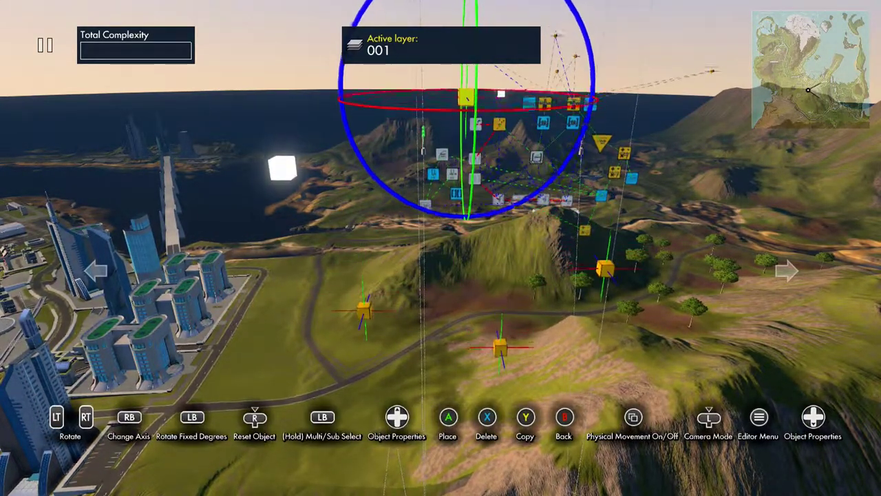
{"action": "left_click", "coordinate": [477, 112]}
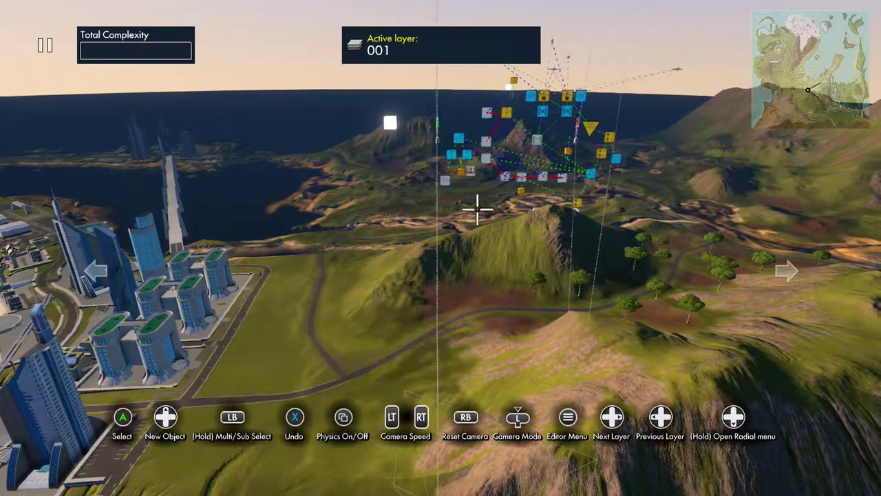
Insert an Object pointer from the Common Game objects and place a copy of it alongside
{"action": "key", "text": "Return"}
{"action": "key", "text": "Return"}
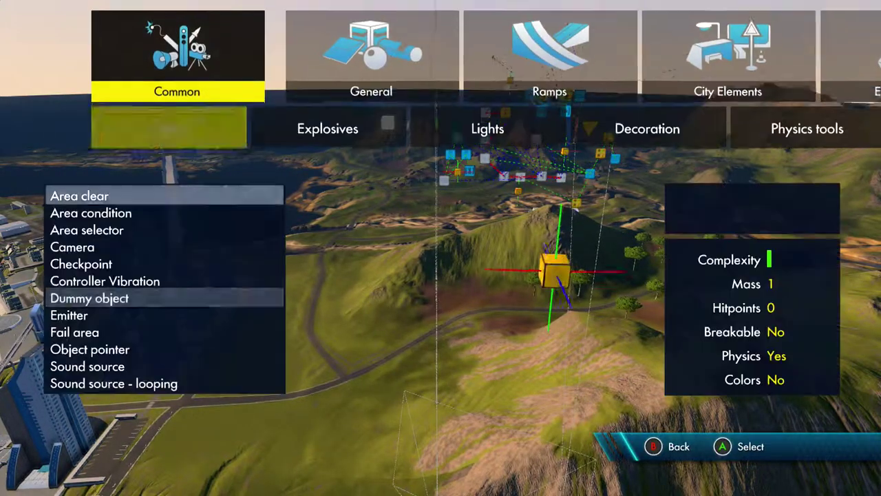
{"action": "key", "text": "Down"}
{"action": "key", "text": "Down"}
{"action": "key", "text": "Down"}
{"action": "key", "text": "Down"}
{"action": "key", "text": "Down"}
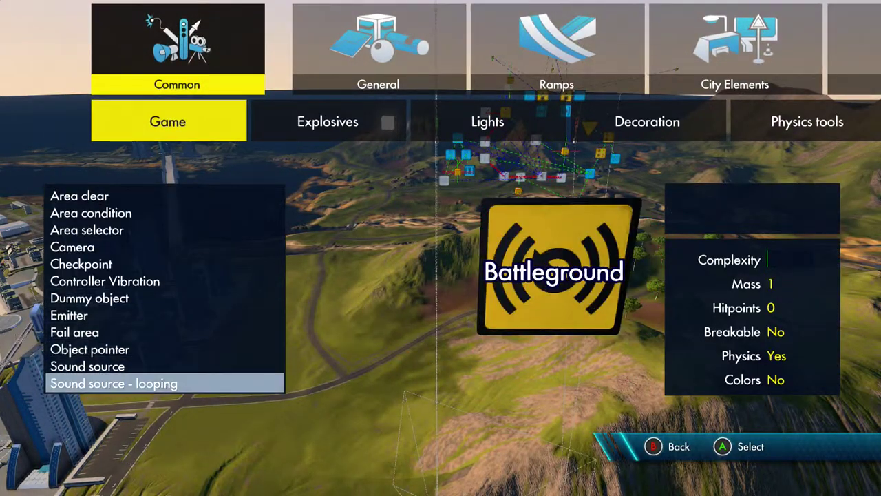
{"action": "key", "text": "Up"}
{"action": "key", "text": "Up"}
{"action": "key", "text": "Down"}
{"action": "key", "text": "Up"}
{"action": "key", "text": "Return"}
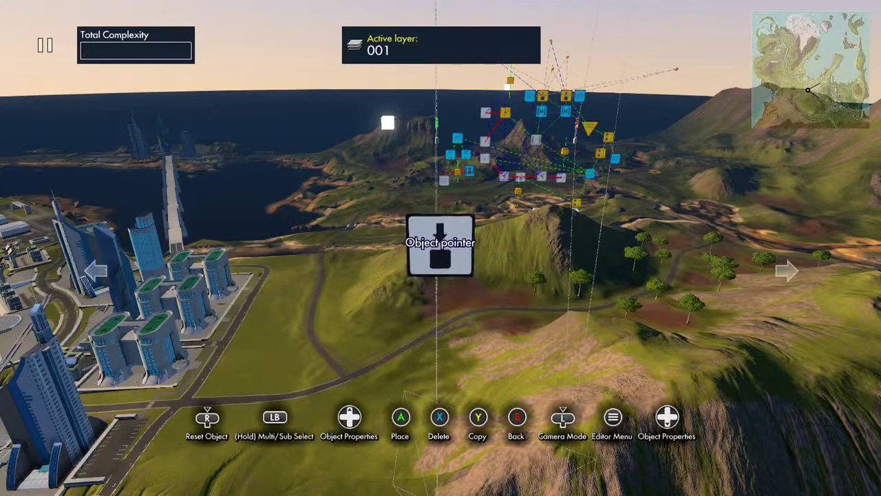
{"action": "key", "text": "y"}
{"action": "key", "text": "Return"}
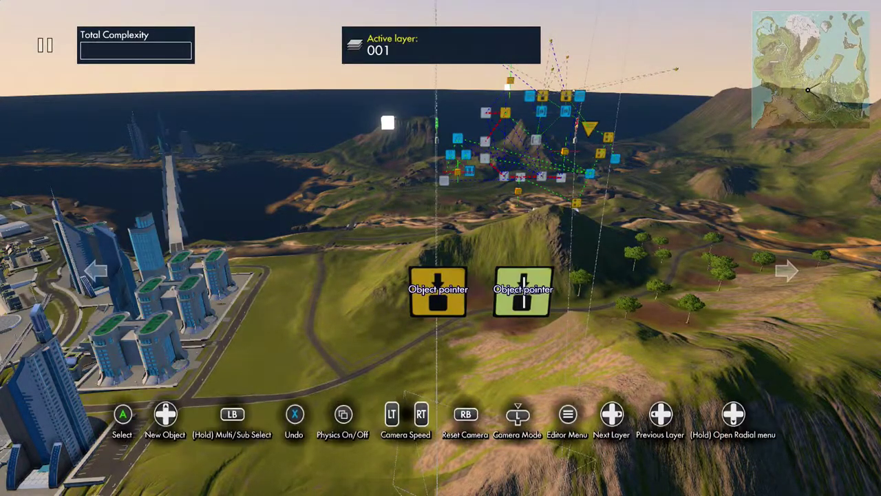
Select both object pointers together and turn off Transfer events to all targets
{"action": "key", "text": "shift"}
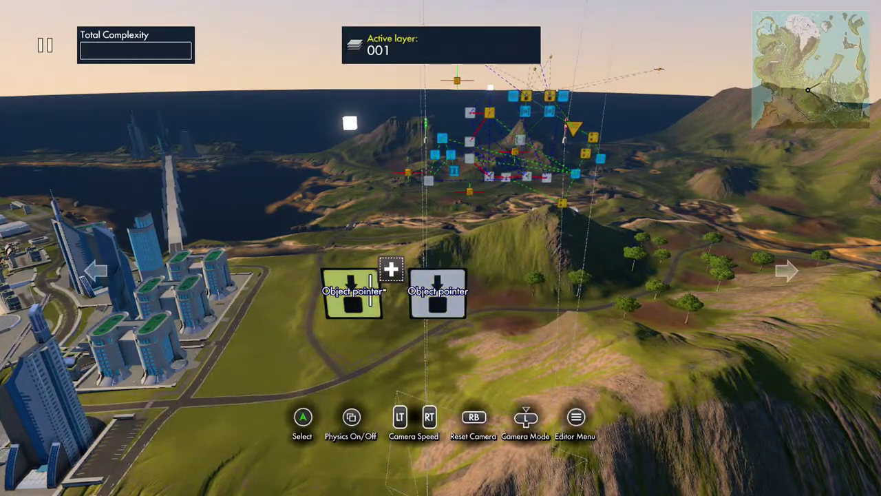
{"action": "key", "text": "Return"}
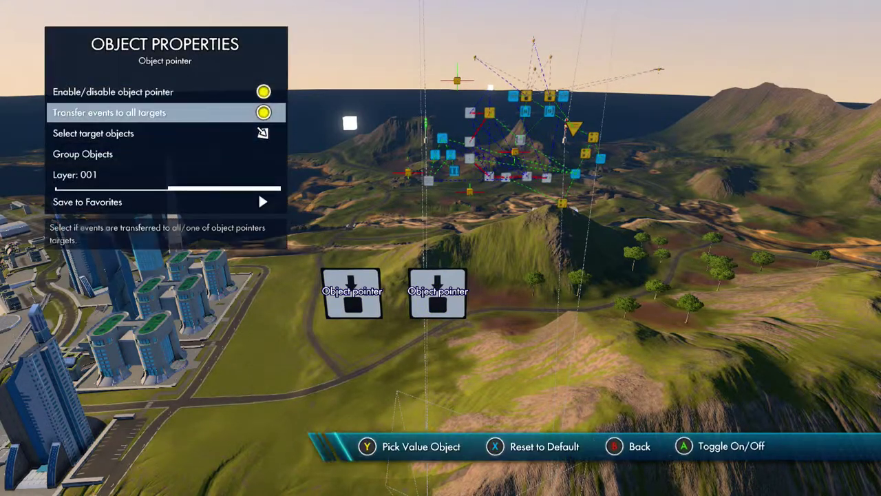
{"action": "key", "text": "Return"}
{"action": "key", "text": "Down"}
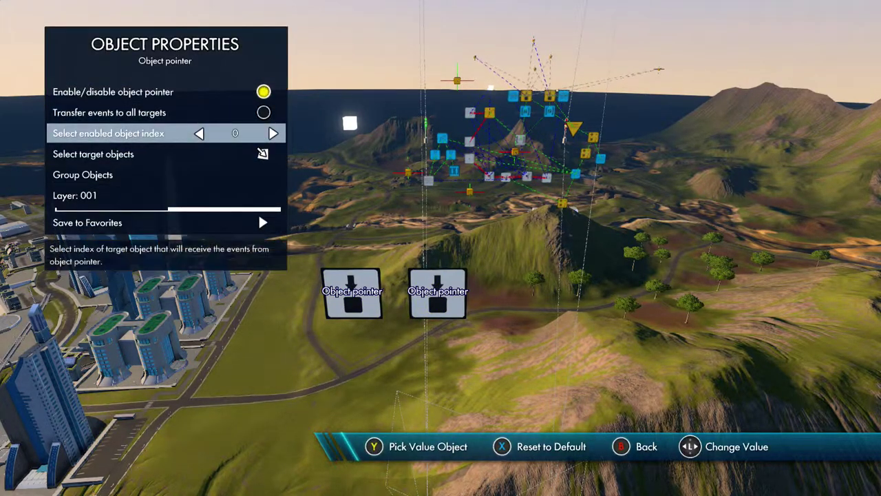
Assign the four dummy objects as the target objects of both object pointers
{"action": "key", "text": "Down"}
{"action": "key", "text": "Return"}
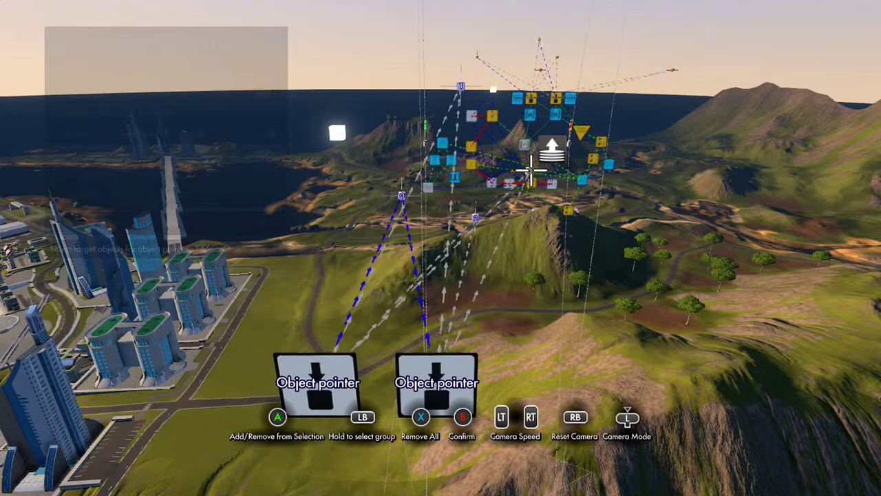
{"action": "key", "text": "Escape"}
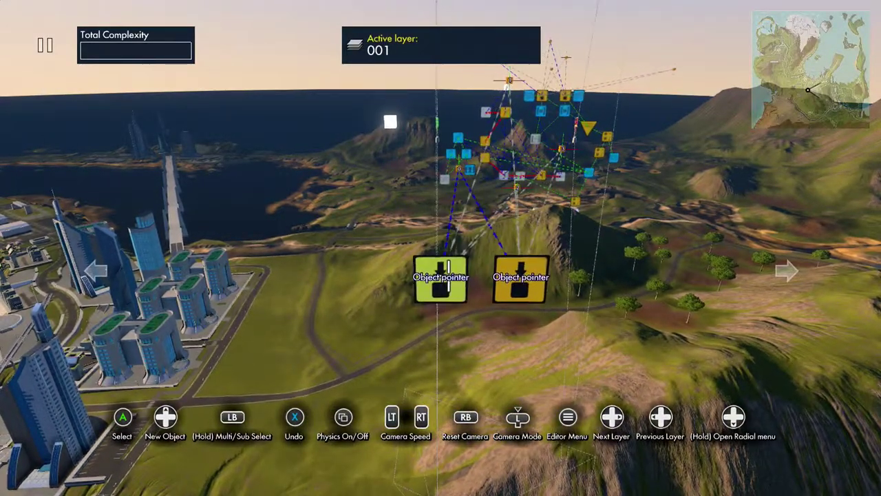
Insert a Variable data source from the Triggers & Events data sources, near the first object pointer
{"action": "key", "text": "Up"}
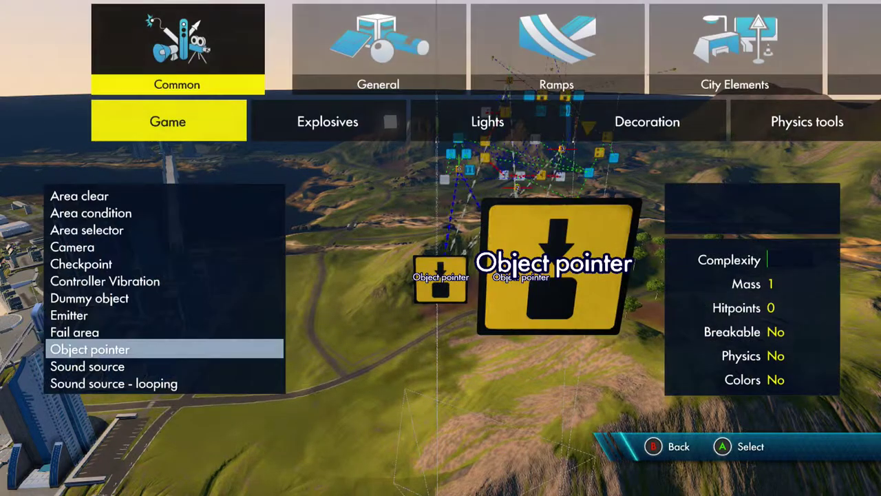
{"action": "key", "text": "Escape"}
{"action": "key", "text": "Escape"}
{"action": "key", "text": "Left"}
{"action": "key", "text": "q"}
{"action": "key", "text": "q"}
{"action": "key", "text": "q"}
{"action": "key", "text": "q"}
{"action": "key", "text": "q"}
{"action": "key", "text": "q"}
{"action": "key", "text": "q"}
{"action": "key", "text": "q"}
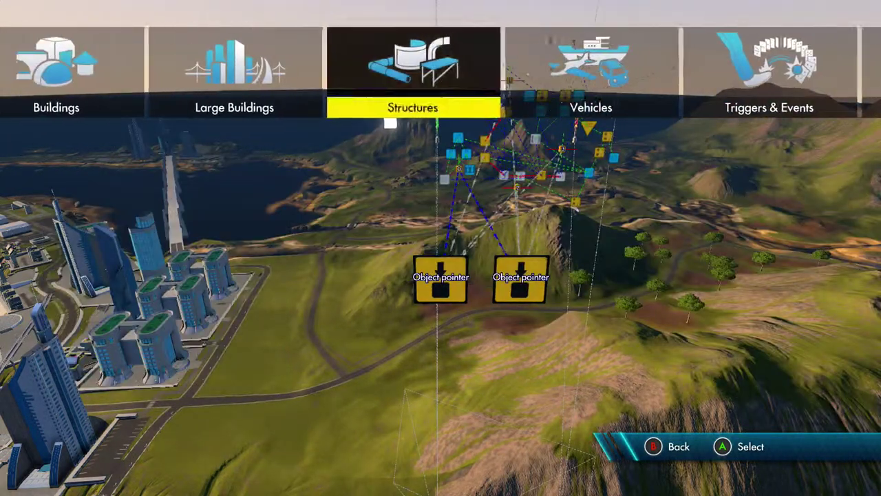
{"action": "key", "text": "e"}
{"action": "key", "text": "Right"}
{"action": "key", "text": "Return"}
{"action": "key", "text": "Right"}
{"action": "key", "text": "Up"}
{"action": "key", "text": "Up"}
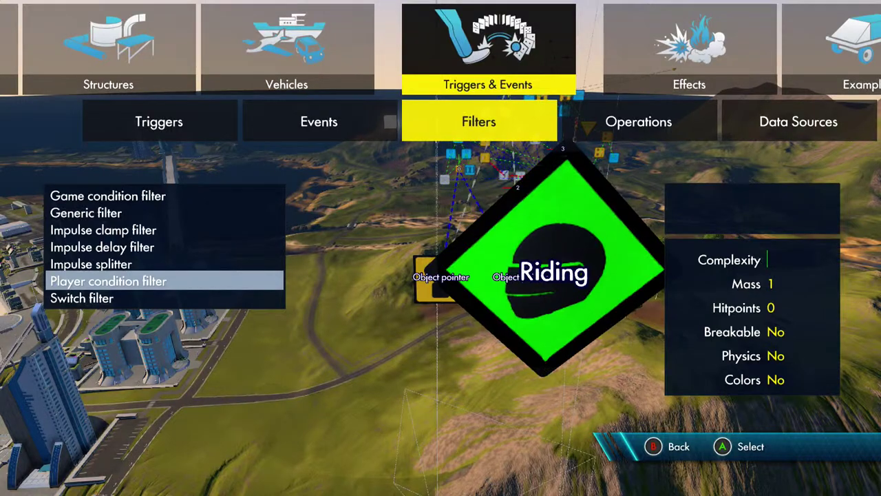
{"action": "key", "text": "Right"}
{"action": "key", "text": "Right"}
{"action": "key", "text": "Up"}
{"action": "key", "text": "Up"}
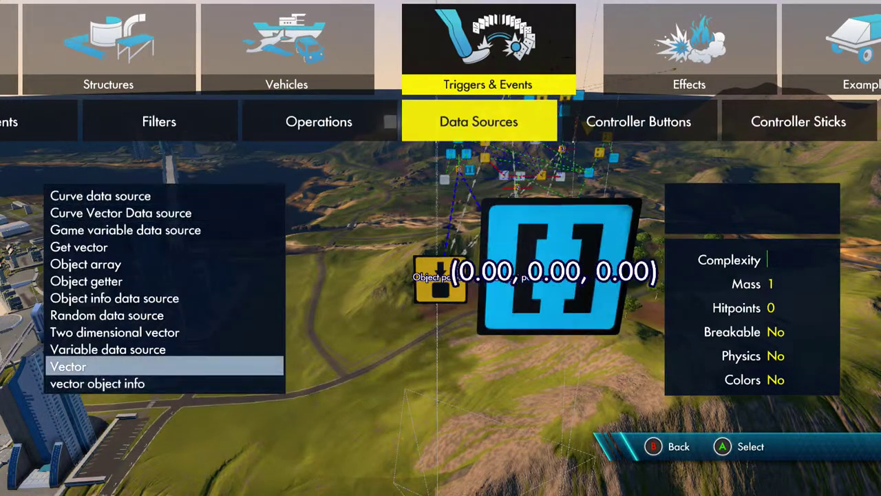
{"action": "key", "text": "Return"}
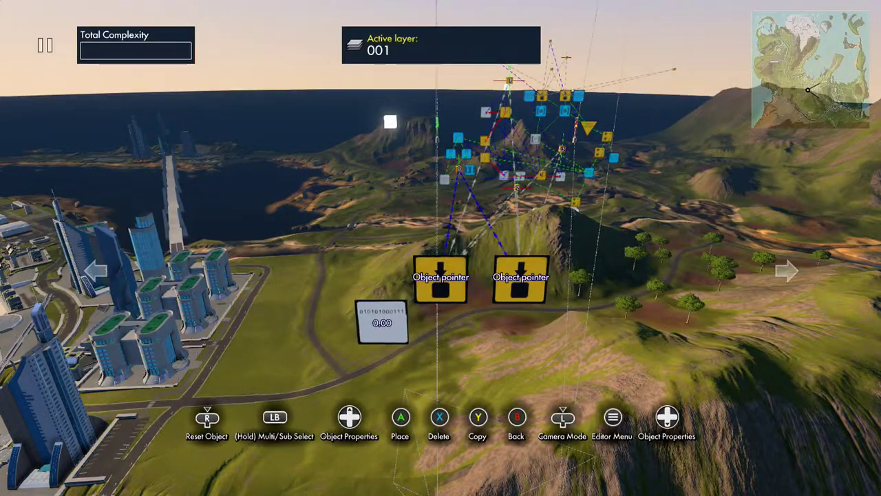
Copy the variable data source and place the copy next to the second object pointer
{"action": "key", "text": "y"}
{"action": "key", "text": "y"}
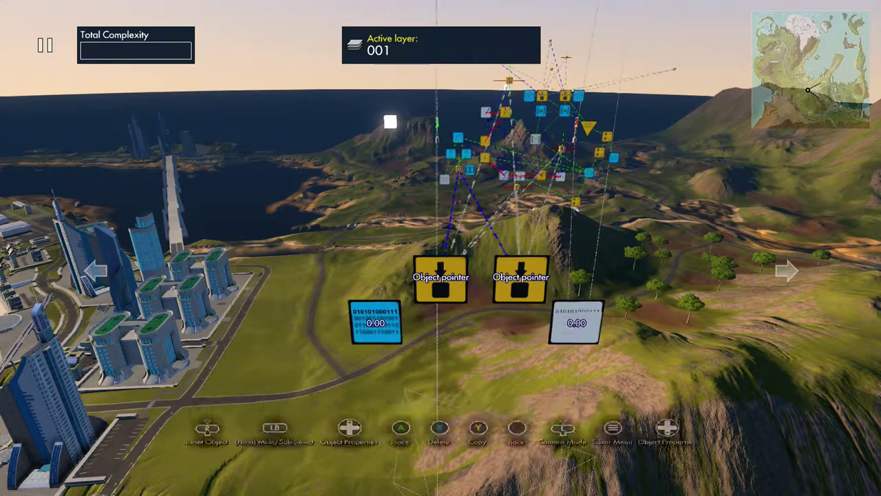
{"action": "key", "text": "x"}
Link the first object pointer's Select enabled object index to the variable data source beside it
{"action": "key", "text": "Return"}
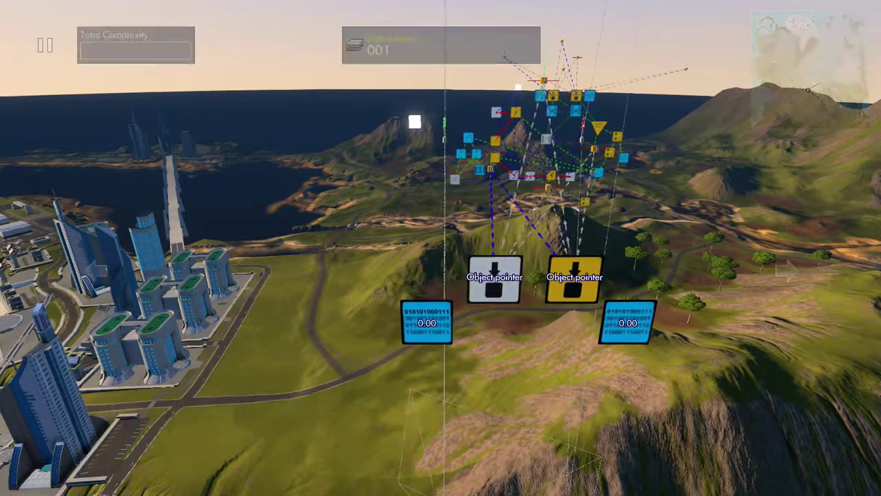
{"action": "key", "text": "Down"}
{"action": "key", "text": "Down"}
{"action": "key", "text": "y"}
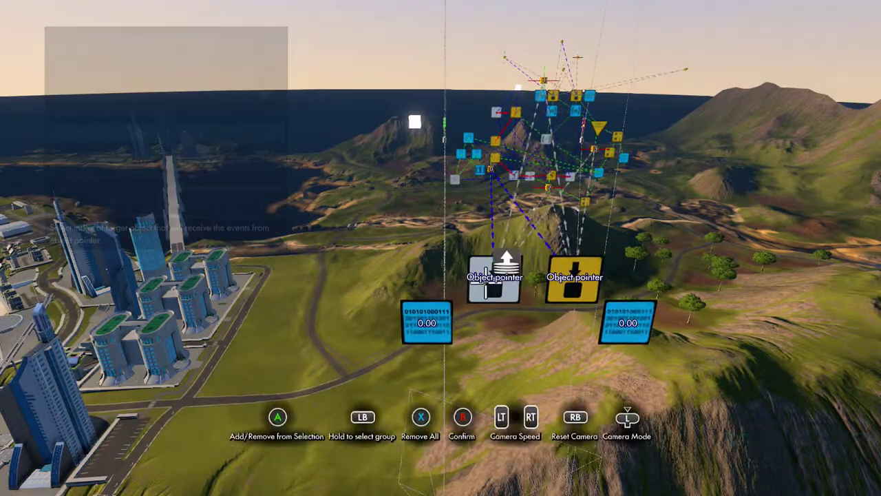
{"action": "key", "text": "b"}
{"action": "key", "text": "b"}
{"action": "key", "text": "a"}
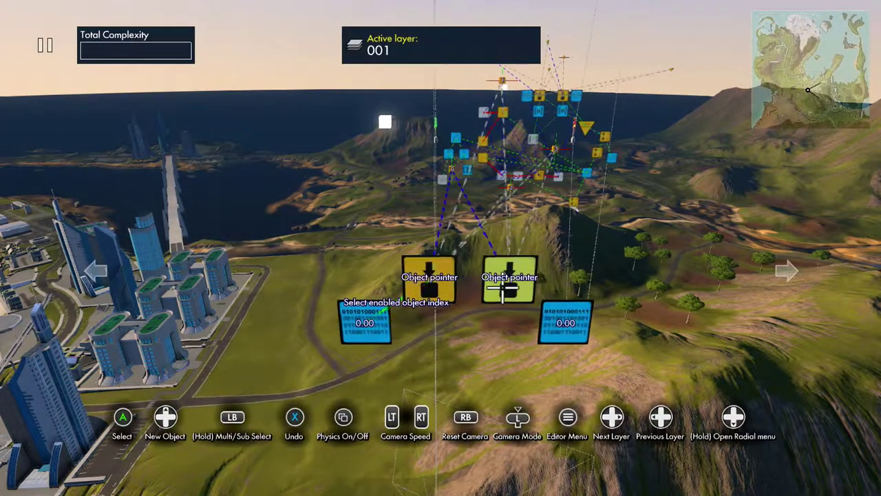
Link the second object pointer's Select enabled object index to its own neighbouring variable data source
{"action": "key", "text": "a"}
{"action": "key", "text": "Down"}
{"action": "key", "text": "Down"}
{"action": "key", "text": "Down"}
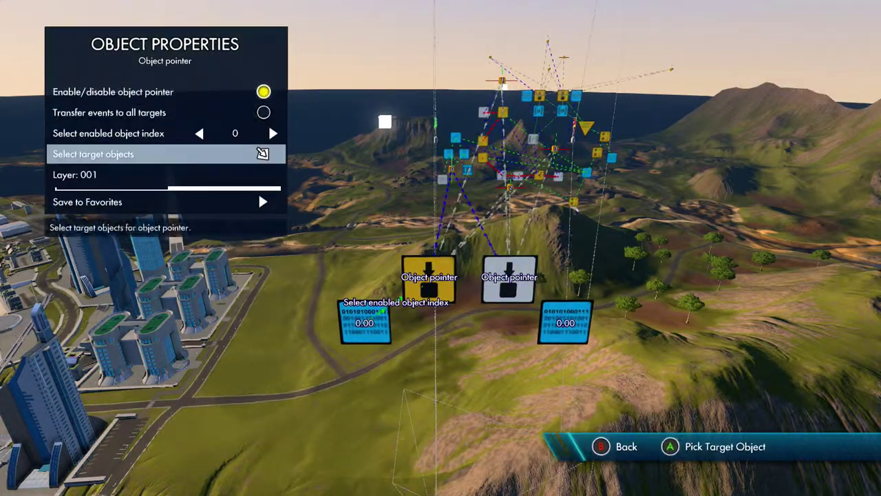
{"action": "key", "text": "Up"}
{"action": "key", "text": "y"}
{"action": "key", "text": "b"}
{"action": "key", "text": "b"}
{"action": "key", "text": "a"}
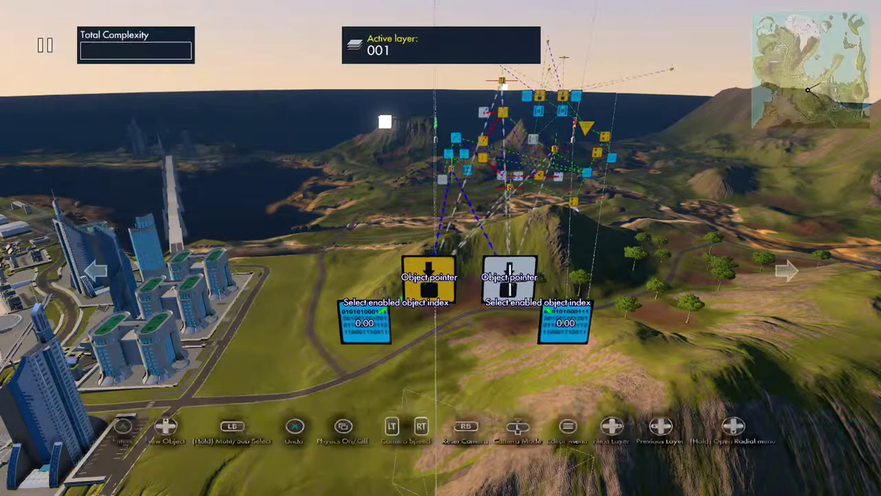
Set the second variable data source's value to 1.00
{"action": "key", "text": "a"}
{"action": "key", "text": "Down"}
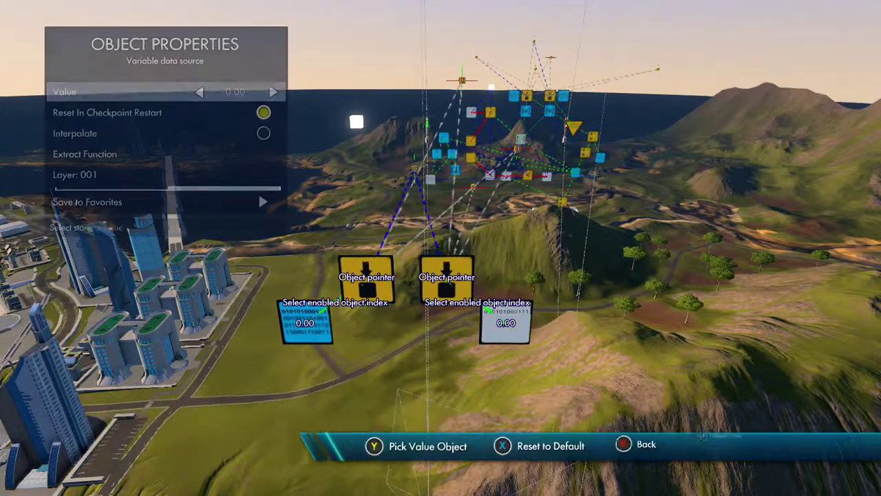
{"action": "key", "text": "Down"}
{"action": "key", "text": "Up"}
{"action": "key", "text": "Right"}
{"action": "key", "text": "Right"}
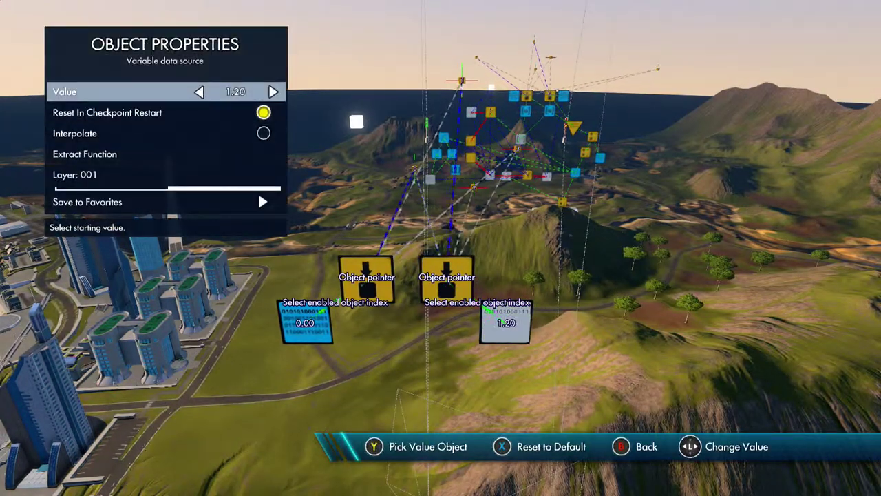
{"action": "key", "text": "Left"}
{"action": "key", "text": "Left"}
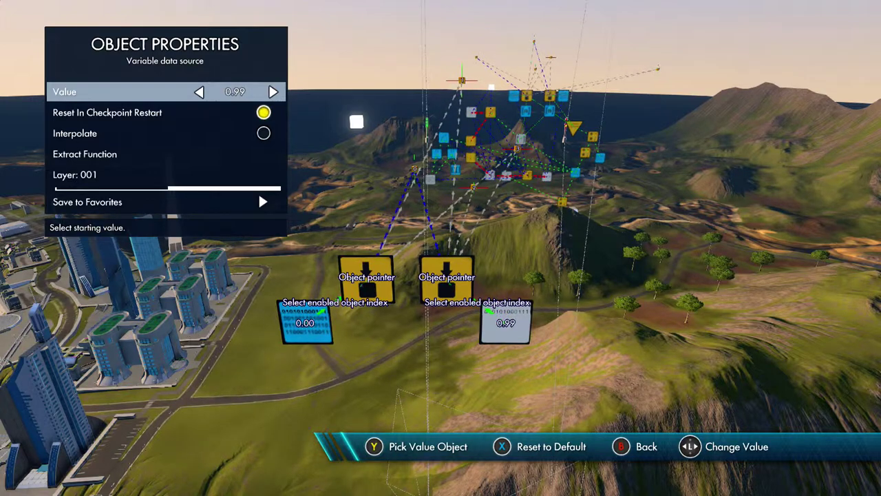
{"action": "key", "text": "Escape"}
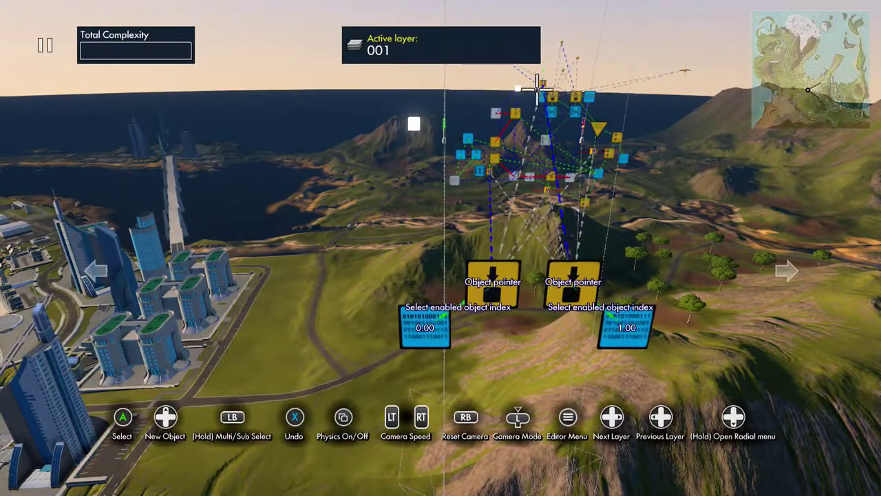
Insert a vector object info data source below the first object pointer and place a copy below the second one
{"action": "key", "text": "Up"}
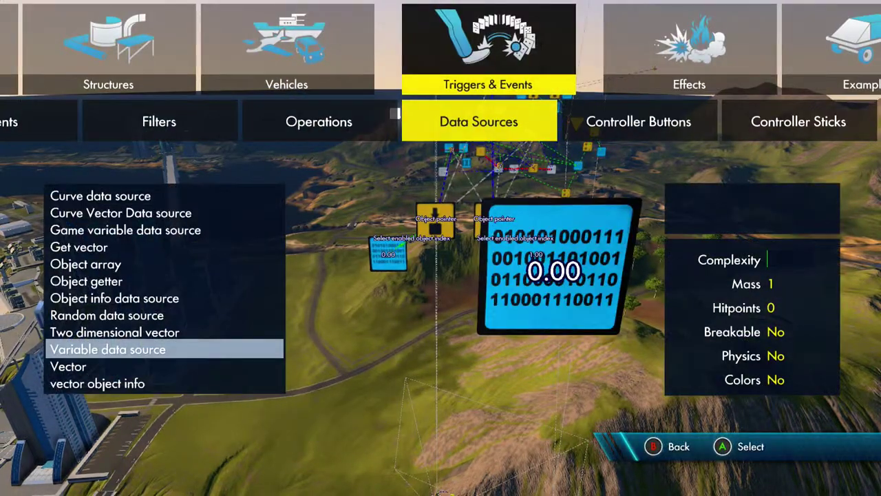
{"action": "key", "text": "Down"}
{"action": "key", "text": "Down"}
{"action": "key", "text": "Return"}
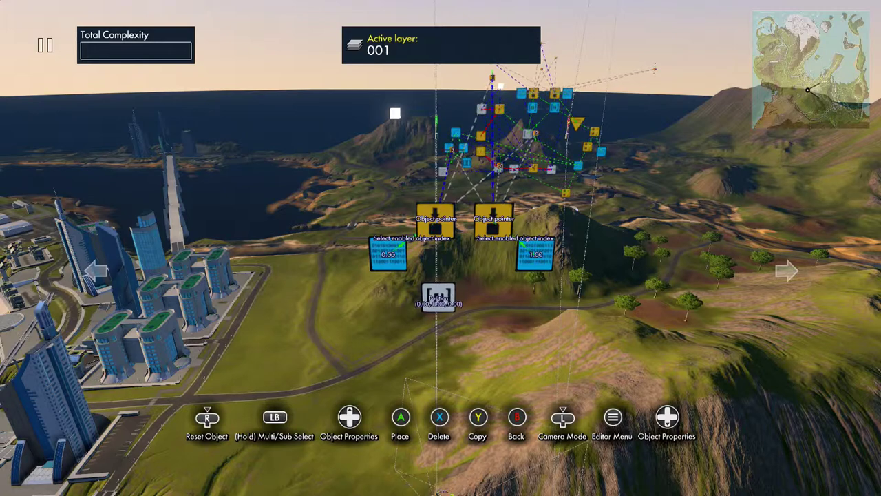
{"action": "key", "text": "y"}
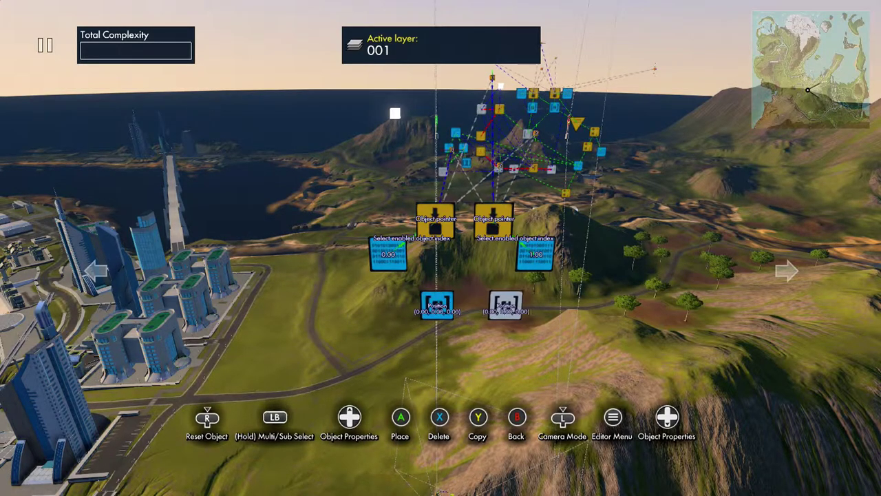
{"action": "key", "text": "a"}
Link the first vector object info's Select Object to the first object pointer, with Position as the type
{"action": "key", "text": "a"}
{"action": "key", "text": "Up"}
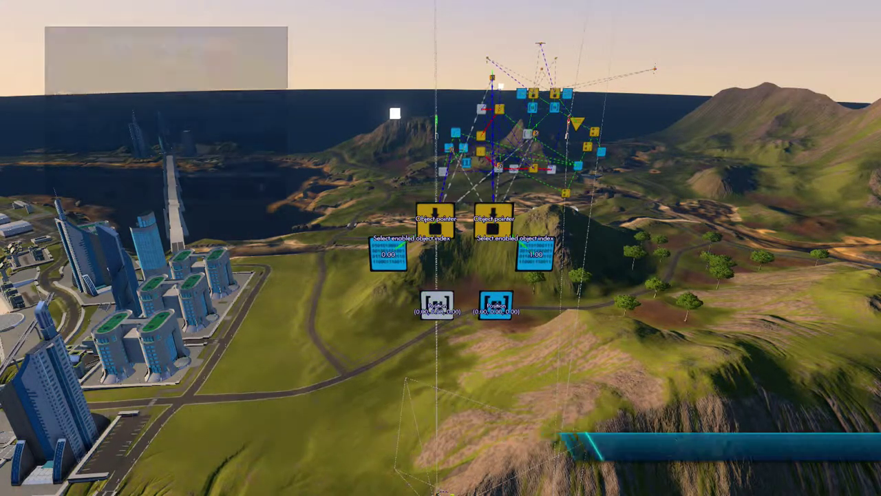
{"action": "key", "text": "Down"}
{"action": "key", "text": "Down"}
{"action": "key", "text": "Return"}
{"action": "key", "text": "a"}
{"action": "key", "text": "b"}
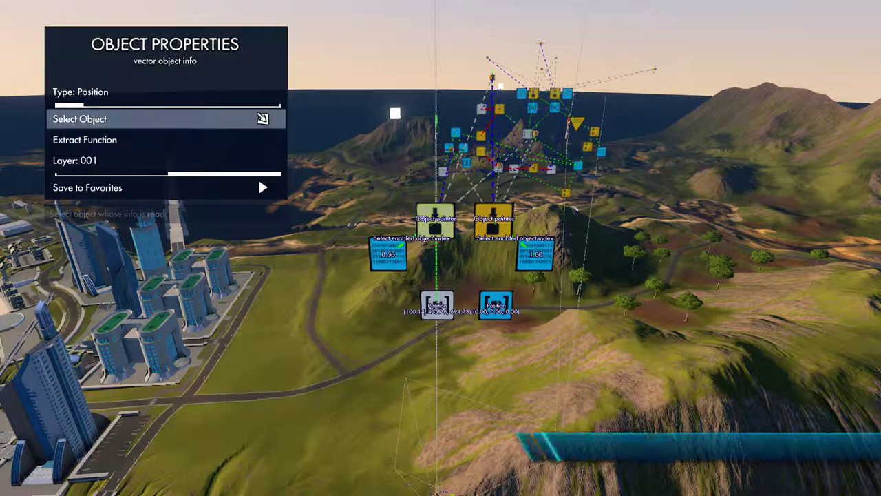
{"action": "key", "text": "b"}
Link the second vector object info's Select Object to the second object pointer and put the info source back in place
{"action": "key", "text": "a"}
{"action": "key", "text": "Up"}
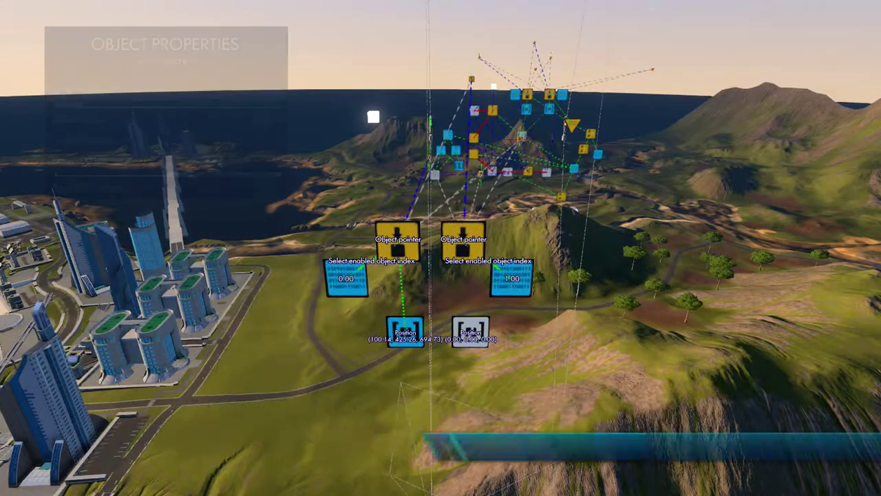
{"action": "key", "text": "Down"}
{"action": "key", "text": "Down"}
{"action": "key", "text": "Up"}
{"action": "key", "text": "a"}
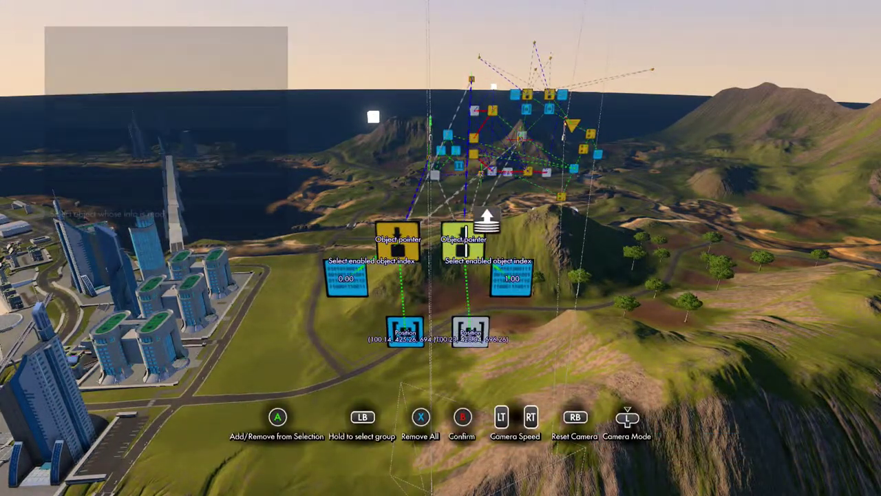
{"action": "key", "text": "Return"}
{"action": "key", "text": "Escape"}
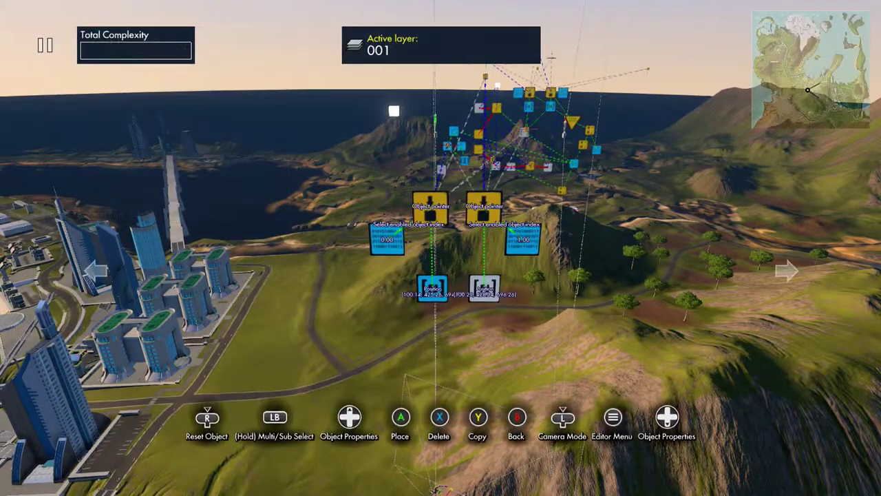
{"action": "key", "text": "Return"}
{"action": "key", "text": "Escape"}
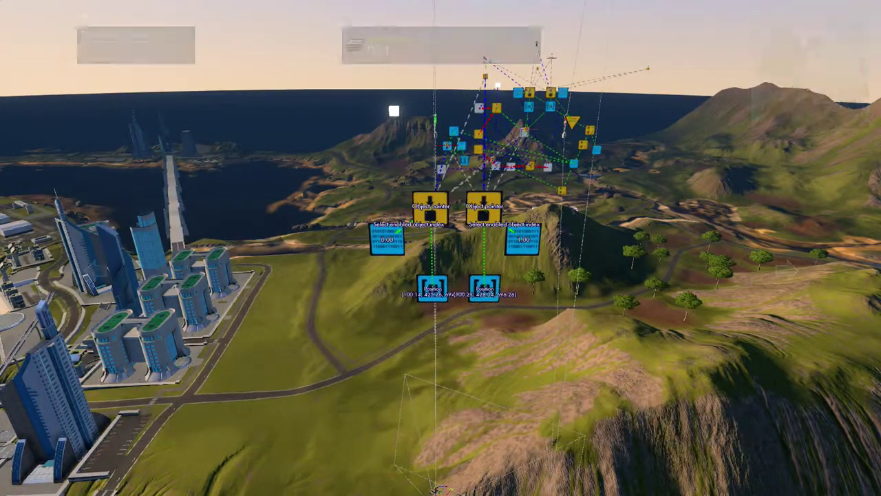
Insert a Curve Vector Data source below the two vector object info sources
{"action": "key", "text": "y"}
{"action": "key", "text": "Right"}
{"action": "key", "text": "Left"}
{"action": "key", "text": "Up"}
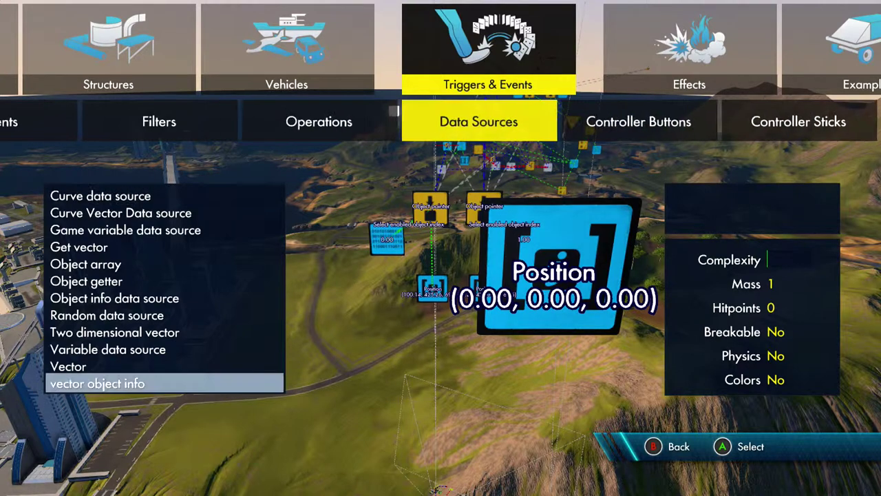
{"action": "key", "text": "Down"}
{"action": "key", "text": "Down"}
{"action": "key", "text": "Return"}
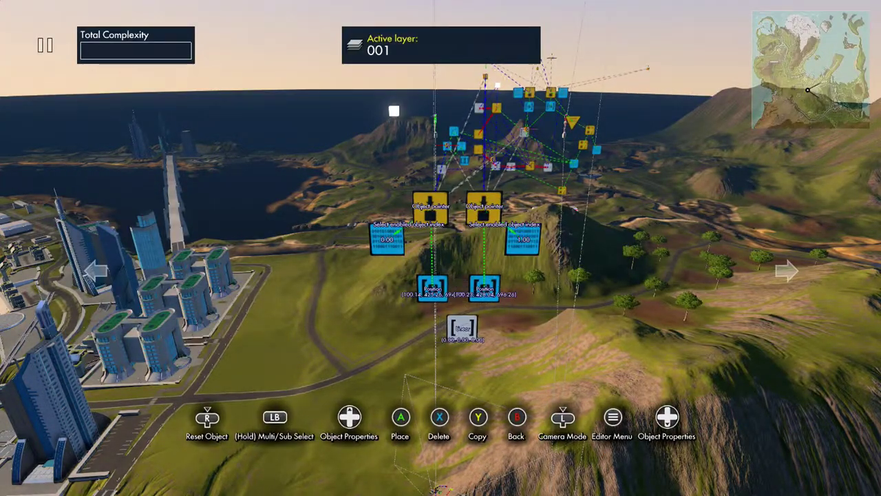
Set the curve vector source's Start Vector to the first vector object info and its End Vector to the second
{"action": "key", "text": "Return"}
{"action": "key", "text": "Down"}
{"action": "key", "text": "Down"}
{"action": "key", "text": "Down"}
{"action": "key", "text": "Return"}
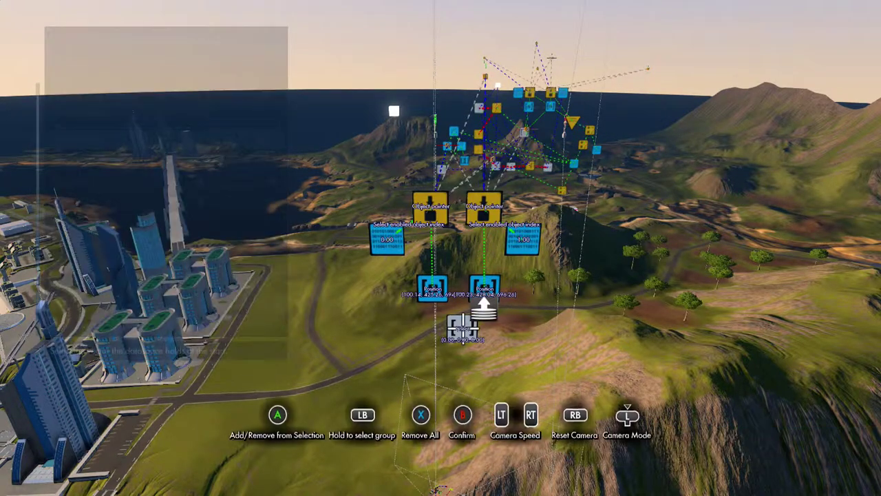
{"action": "key", "text": "Escape"}
{"action": "key", "text": "Down"}
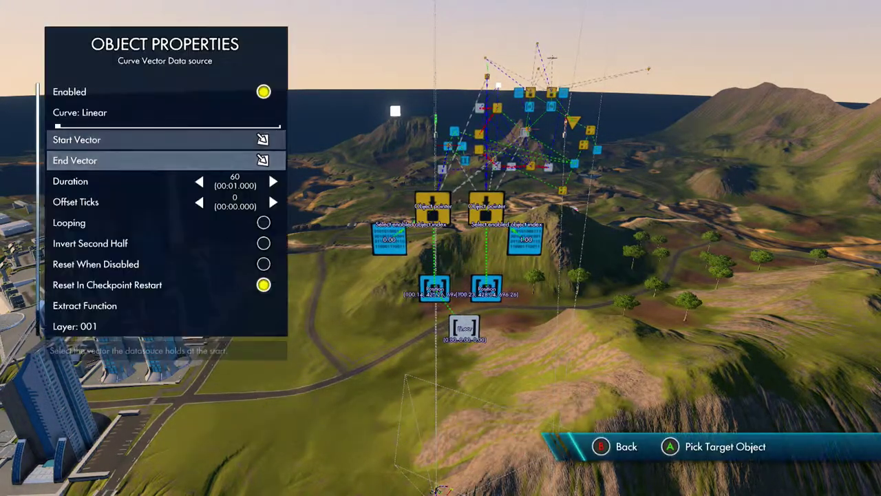
{"action": "key", "text": "Return"}
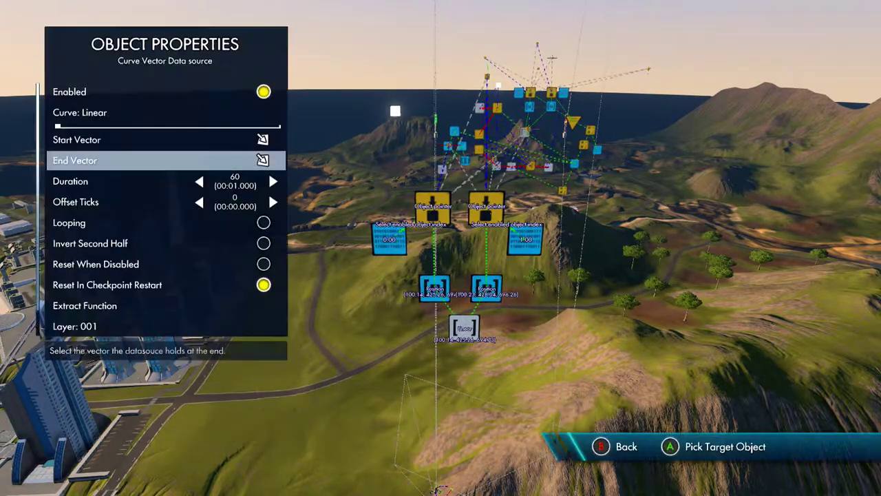
Turn off Enabled on the Curve Vector Data source, leaving Reset When Disabled off
{"action": "key", "text": "Up"}
{"action": "key", "text": "Up"}
{"action": "key", "text": "Up"}
{"action": "key", "text": "Return"}
{"action": "key", "text": "Down"}
{"action": "key", "text": "Down"}
{"action": "key", "text": "Down"}
{"action": "key", "text": "Down"}
{"action": "key", "text": "Down"}
{"action": "key", "text": "Down"}
{"action": "key", "text": "Down"}
{"action": "key", "text": "Down"}
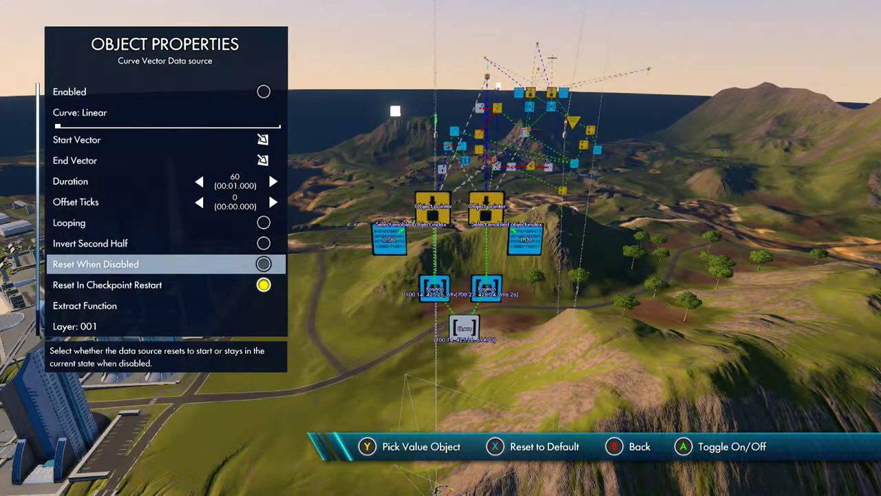
{"action": "key", "text": "Escape"}
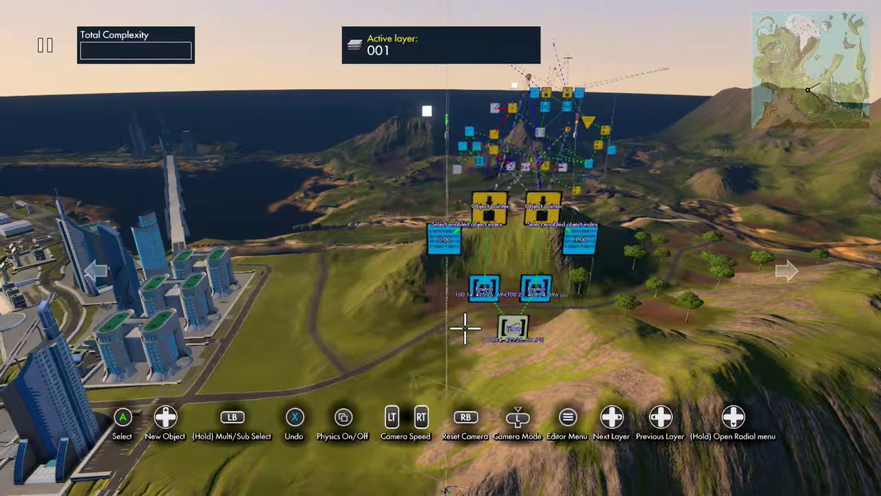
Insert an Interval trigger from the Triggers & Events triggers, below the curve vector source
{"action": "key", "text": "Up"}
{"action": "key", "text": "Down"}
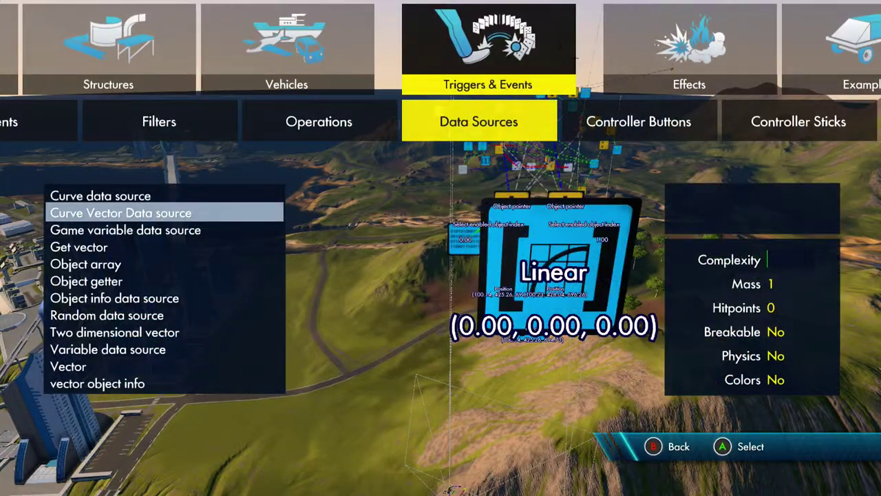
{"action": "key", "text": "Left"}
{"action": "key", "text": "Left"}
{"action": "key", "text": "Left"}
{"action": "key", "text": "Left"}
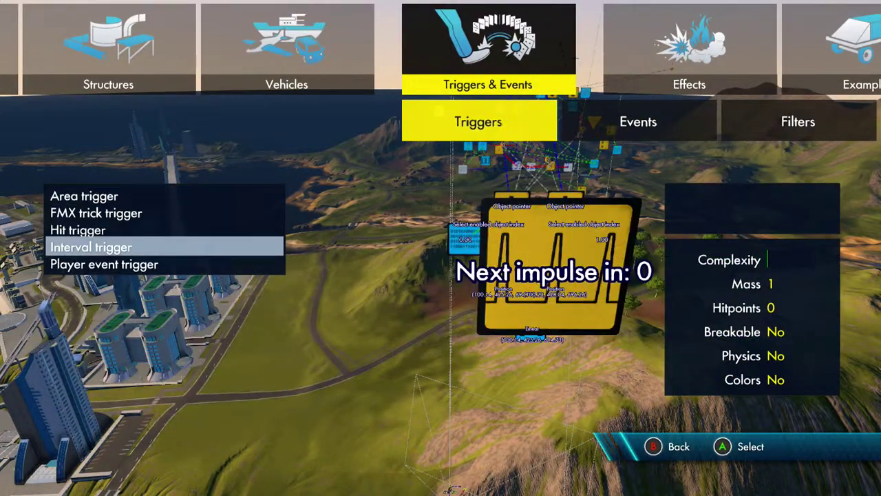
{"action": "key", "text": "Return"}
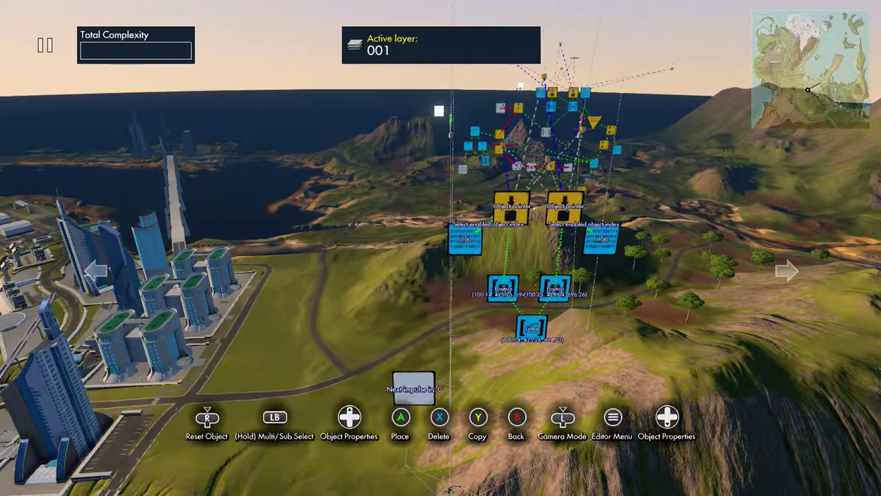
Set the Interval trigger's interval to 1 tick and place it in open space beside the data source chain
{"action": "key", "text": "Down"}
{"action": "key", "text": "Down"}
{"action": "key", "text": "Down"}
{"action": "key", "text": "Right"}
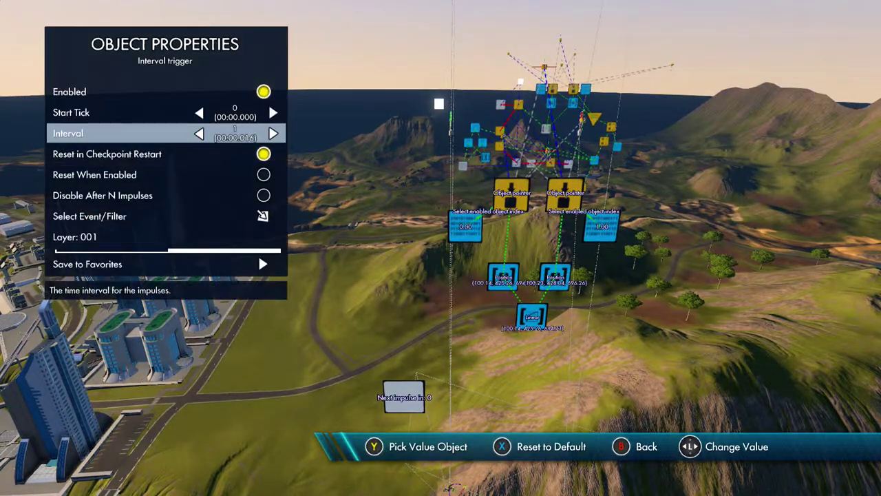
{"action": "key", "text": "Escape"}
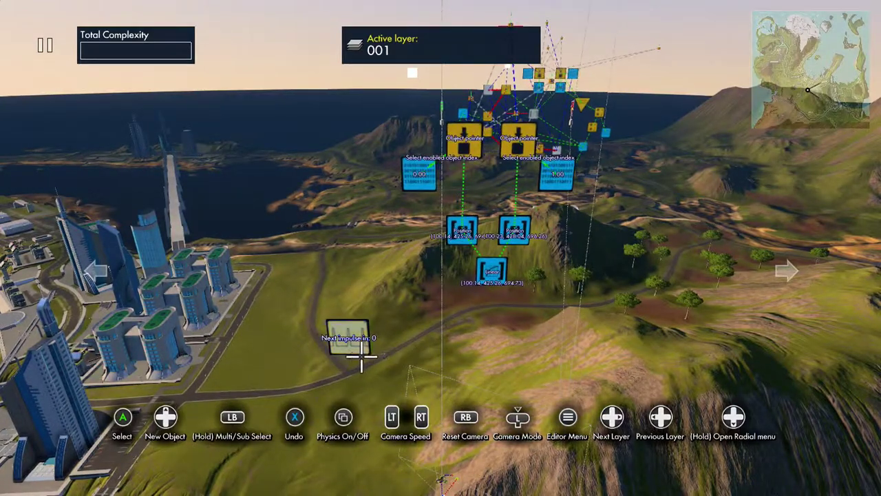
Insert an Object position event from the Triggers & Events events, next to the Interval trigger
{"action": "key", "text": "Up"}
{"action": "key", "text": "Right"}
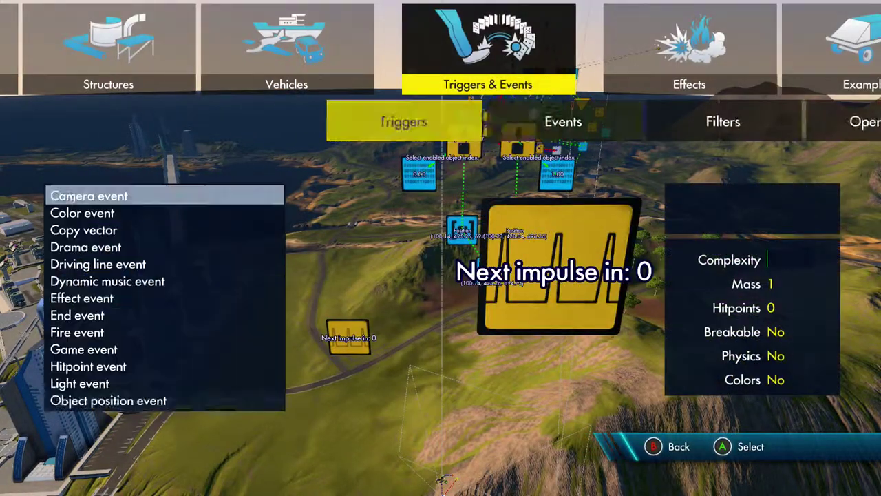
{"action": "key", "text": "Page_Down"}
{"action": "key", "text": "Return"}
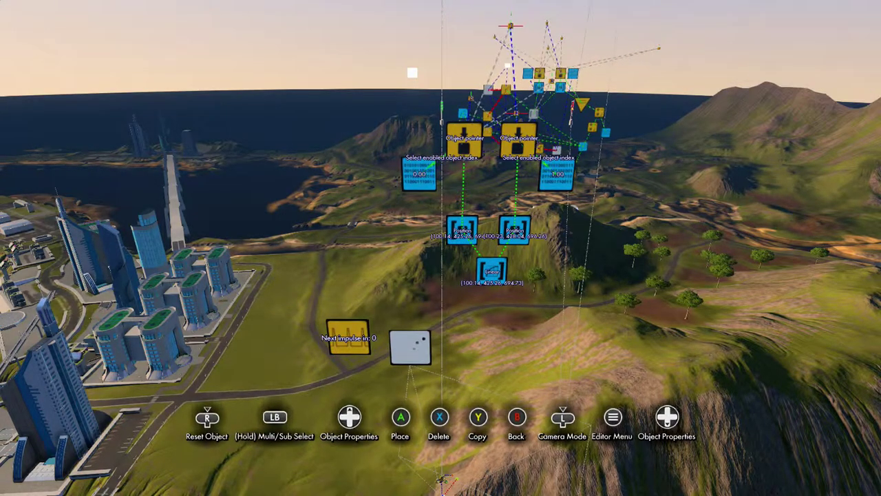
Turn off Local for the position of the Object position event
{"action": "key", "text": "Up"}
{"action": "key", "text": "Down"}
{"action": "key", "text": "Down"}
{"action": "key", "text": "Down"}
{"action": "key", "text": "Up"}
{"action": "key", "text": "Return"}
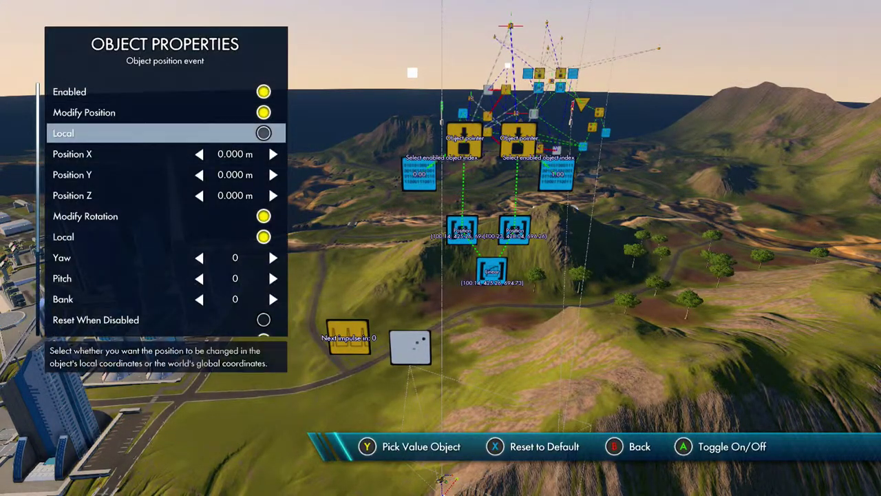
Link the event's Position X, Position Y and Position Z to the Curve Vector Data source
{"action": "key", "text": "Down"}
{"action": "key", "text": "y"}
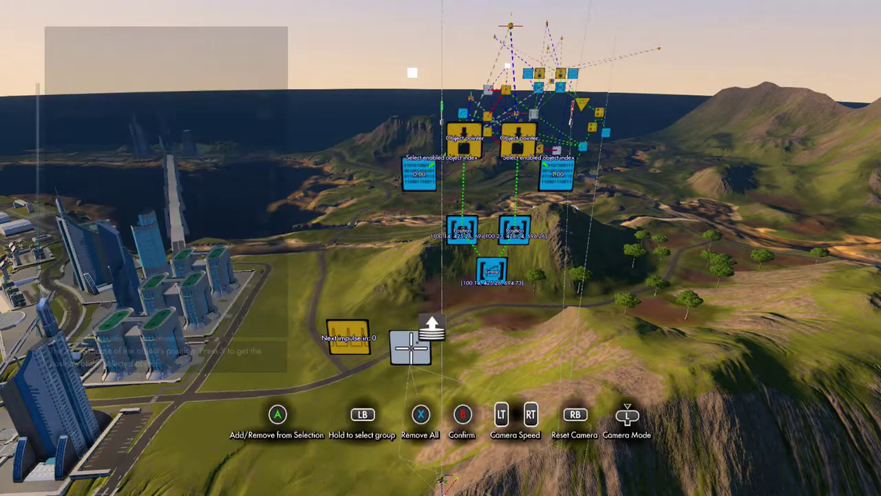
{"action": "key", "text": "b"}
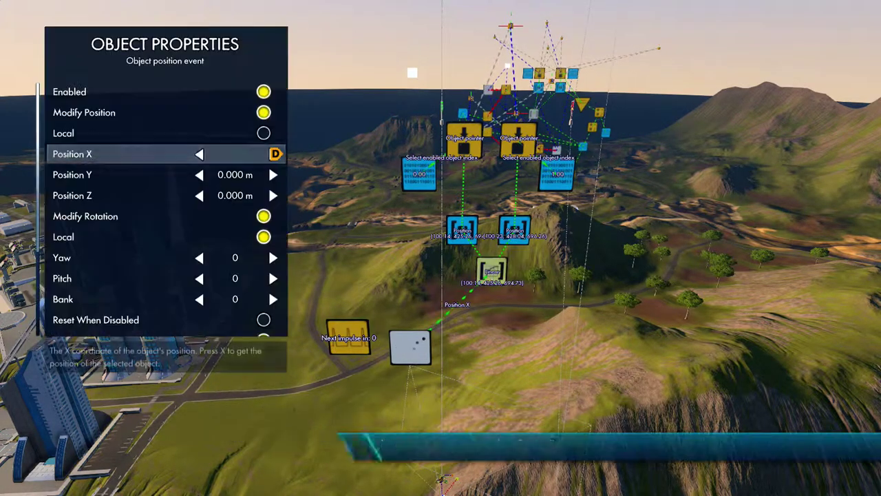
{"action": "key", "text": "Down"}
{"action": "key", "text": "y"}
{"action": "key", "text": "a"}
{"action": "key", "text": "a"}
{"action": "key", "text": "b"}
{"action": "key", "text": "Down"}
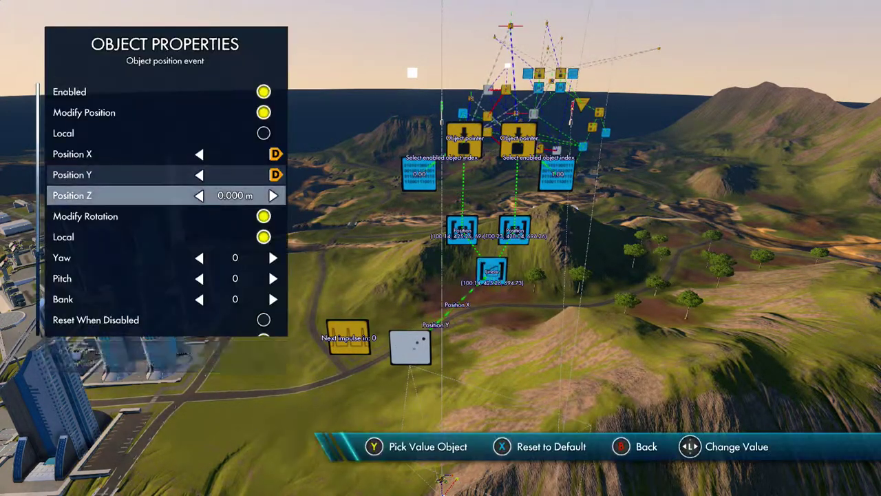
{"action": "key", "text": "y"}
{"action": "key", "text": "b"}
{"action": "key", "text": "Down"}
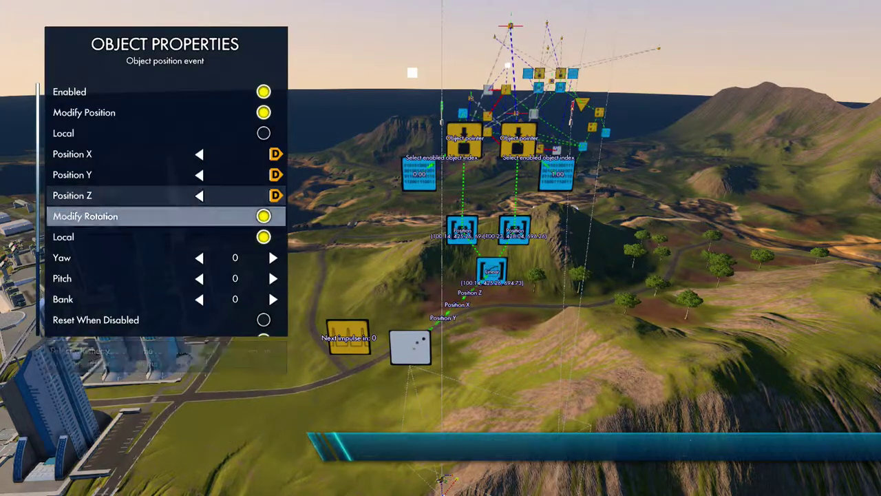
Turn off Modify Rotation on the Object position event
{"action": "key", "text": "Down"}
{"action": "key", "text": "Up"}
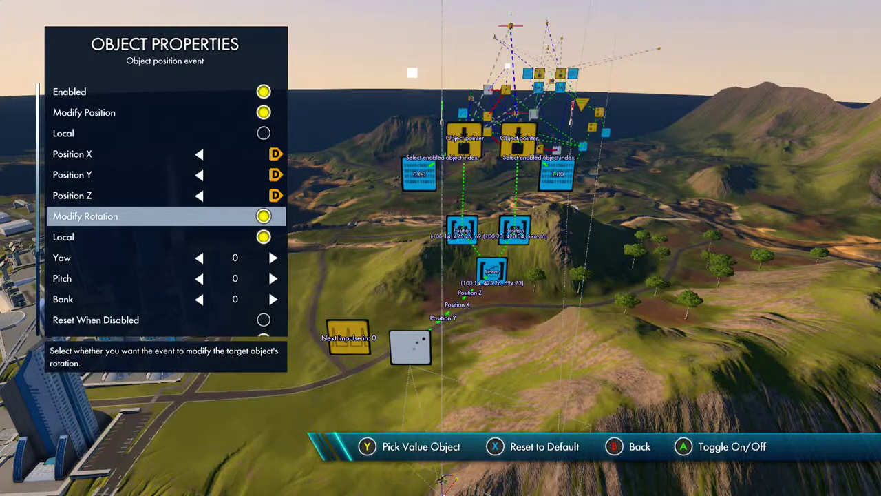
{"action": "key", "text": "a"}
Select the white object above the logic blocks as the target of the Object position event
{"action": "key", "text": "Down"}
{"action": "key", "text": "Down"}
{"action": "key", "text": "Down"}
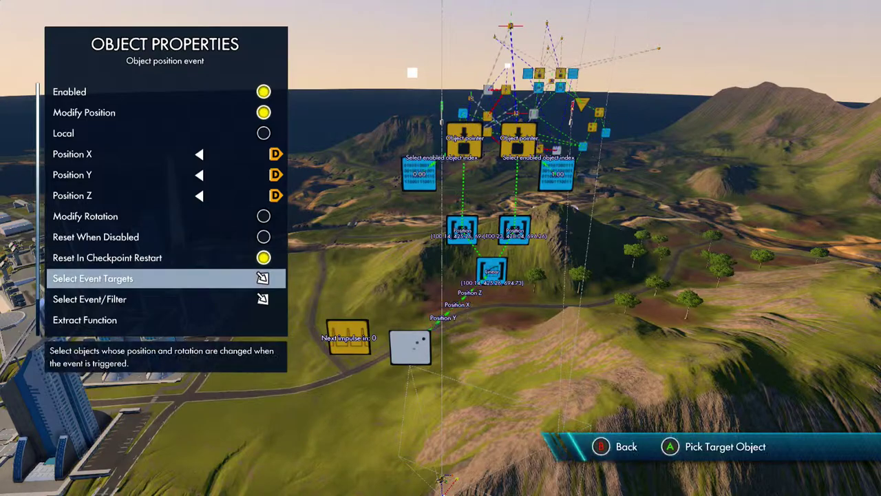
{"action": "key", "text": "a"}
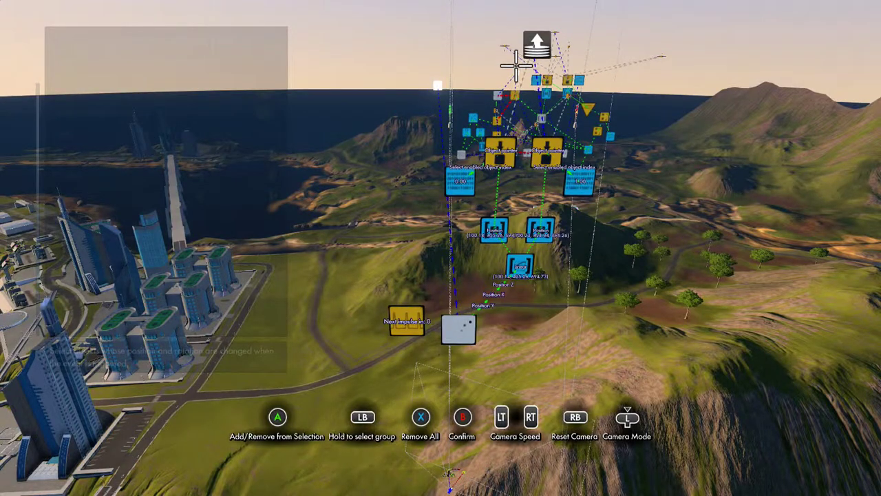
{"action": "key", "text": "Up"}
{"action": "key", "text": "Escape"}
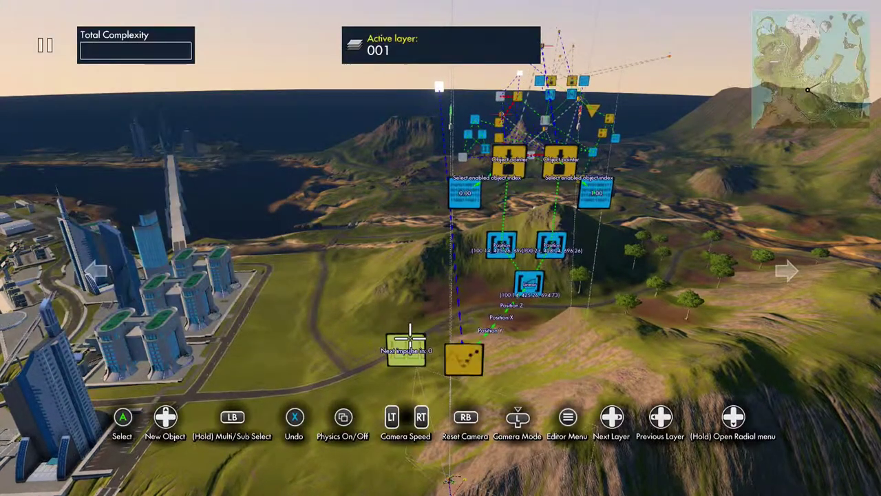
Link the Interval trigger to the Object position event so its impulses fire that event
{"action": "key", "text": "Return"}
{"action": "key", "text": "Down"}
{"action": "key", "text": "Down"}
{"action": "key", "text": "Down"}
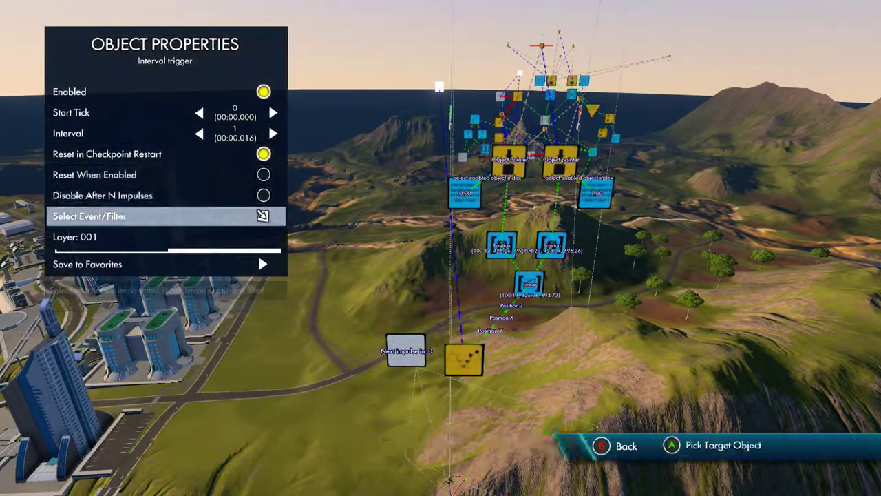
{"action": "key", "text": "Return"}
{"action": "key", "text": "Return"}
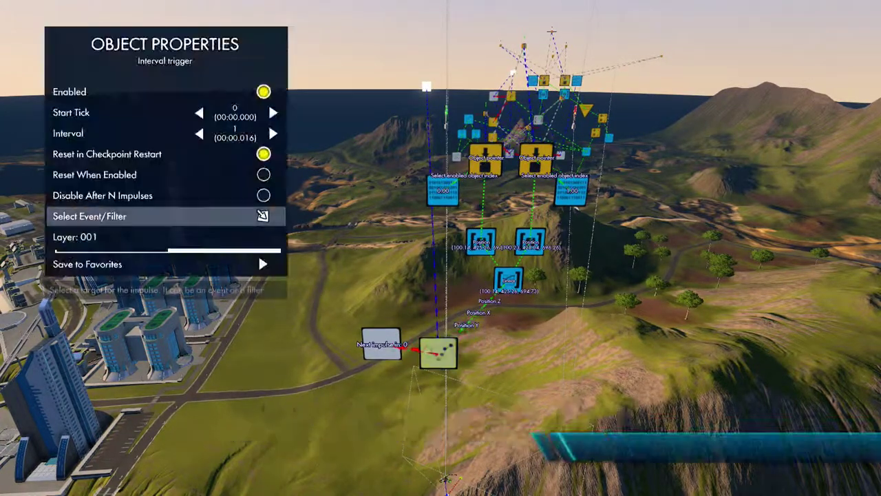
{"action": "key", "text": "Escape"}
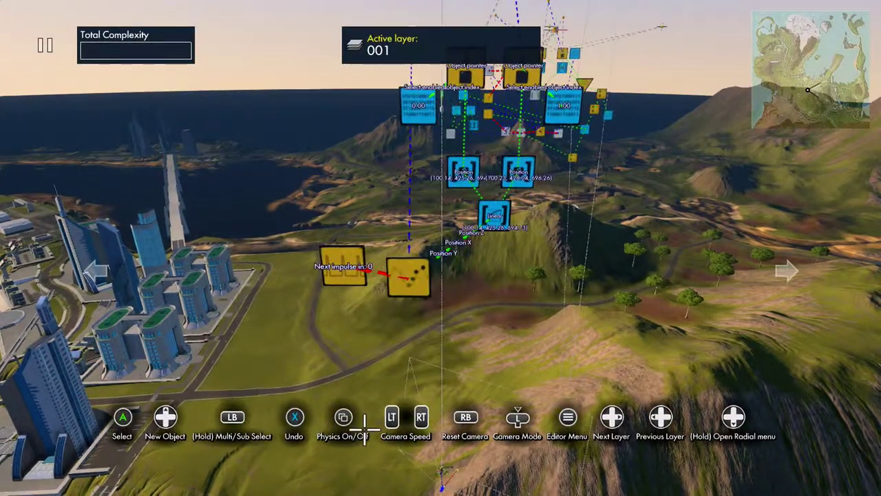
Insert a second Interval trigger from the Triggers & Events triggers and place it below the first one
{"action": "key", "text": "Up"}
{"action": "key", "text": "Left"}
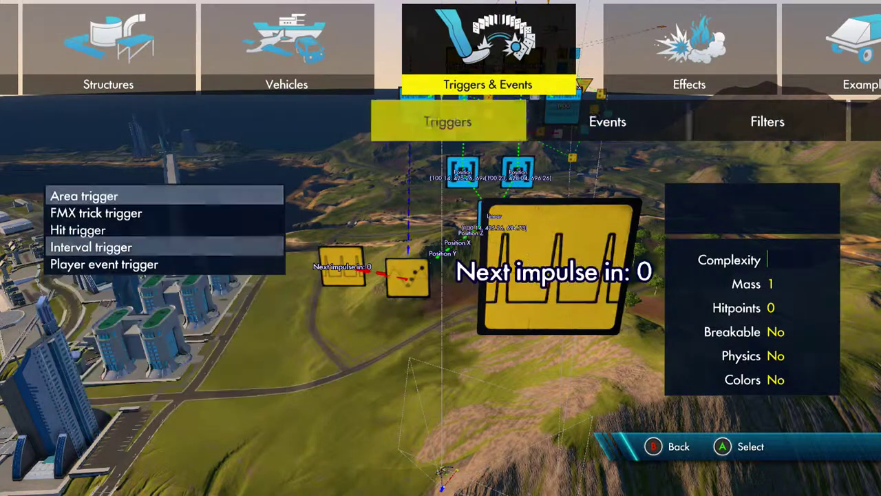
{"action": "key", "text": "Return"}
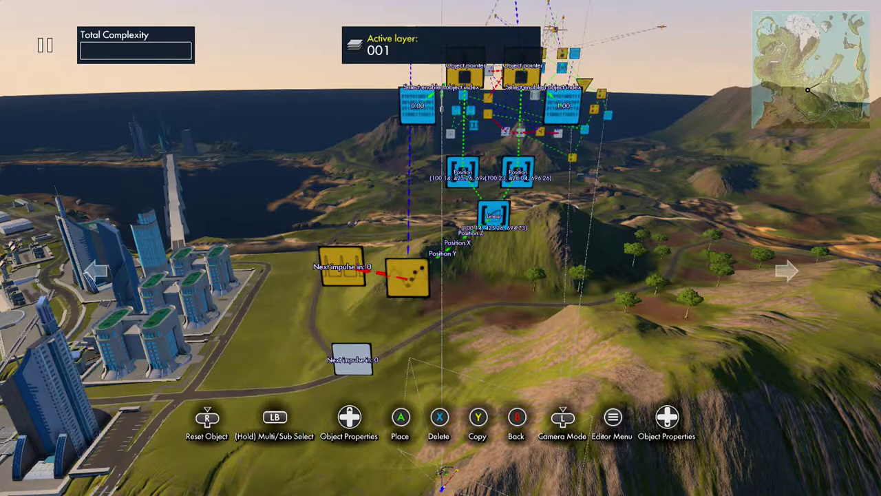
{"action": "key", "text": "Return"}
Insert a State event from the Triggers & Events events and place two copies beside the lower Interval trigger
{"action": "key", "text": "Up"}
{"action": "key", "text": "Right"}
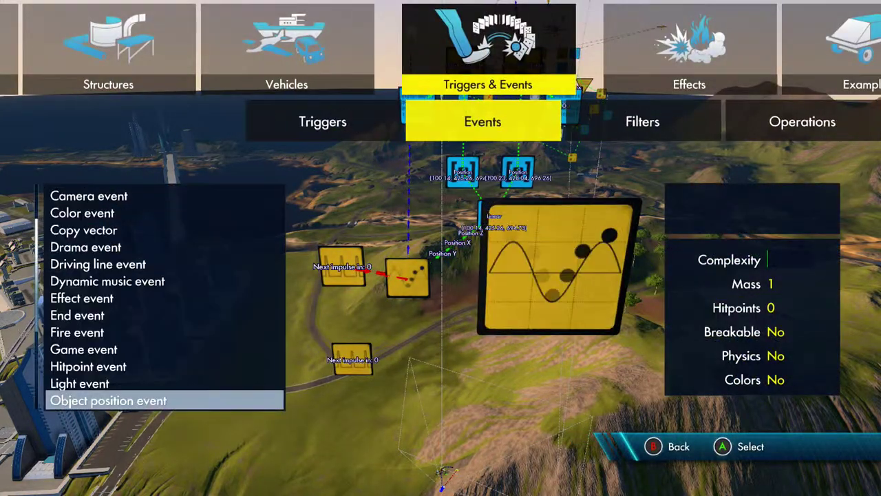
{"action": "key", "text": "Down"}
{"action": "key", "text": "Down"}
{"action": "key", "text": "Down"}
{"action": "key", "text": "Down"}
{"action": "key", "text": "Down"}
{"action": "key", "text": "Down"}
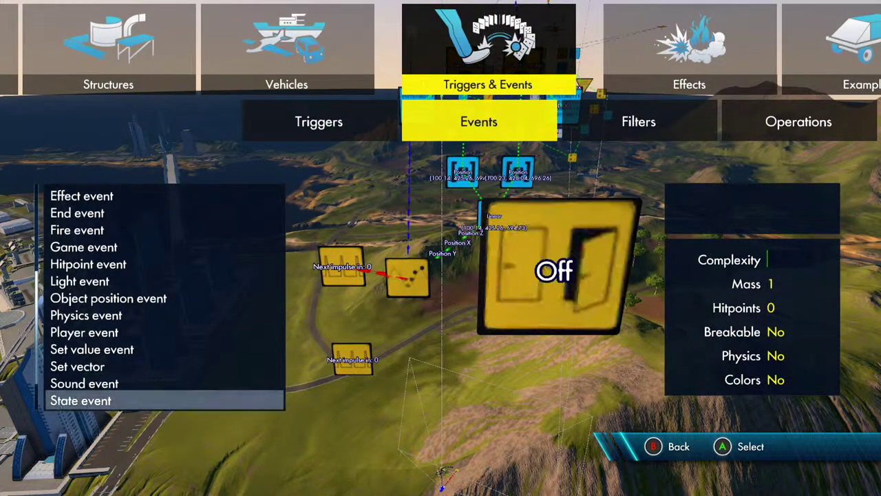
{"action": "key", "text": "Return"}
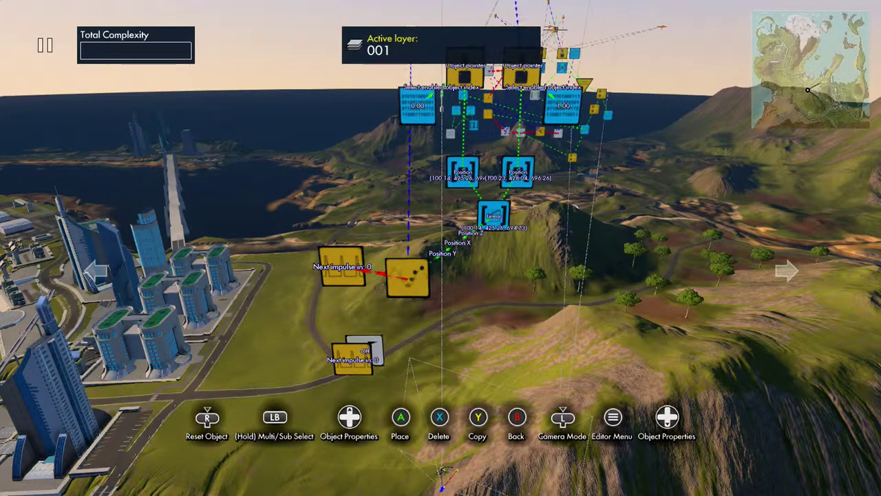
{"action": "key", "text": "Left"}
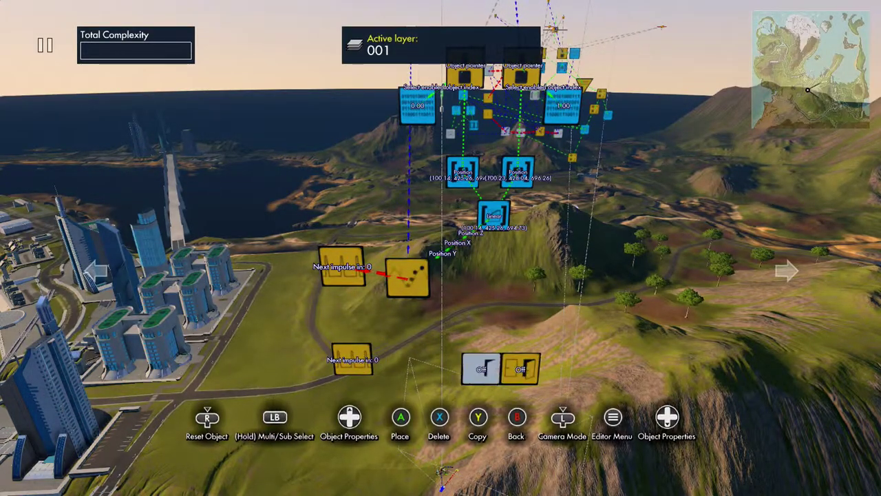
Set the type of the State event nearest the lower Interval trigger to On
{"action": "key", "text": "Down"}
{"action": "key", "text": "Right"}
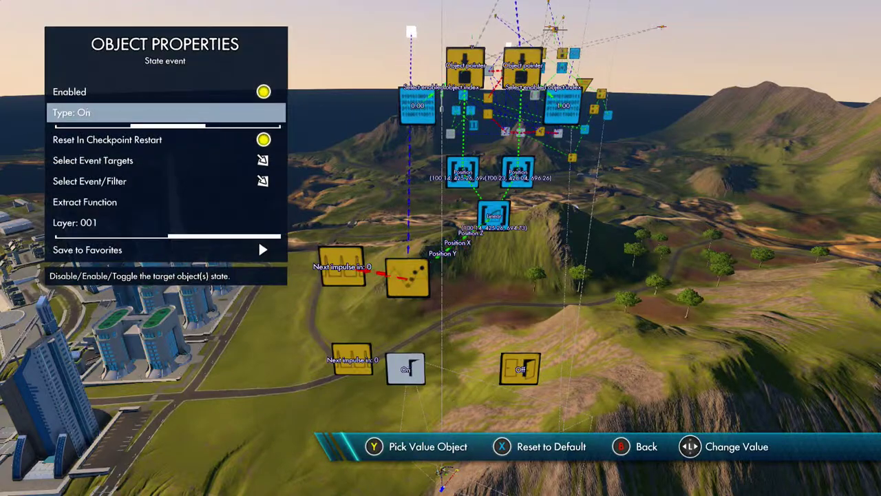
{"action": "key", "text": "Escape"}
Insert an Impulse delay filter from the Triggers & Events filters between the On and Off State events
{"action": "key", "text": "Up"}
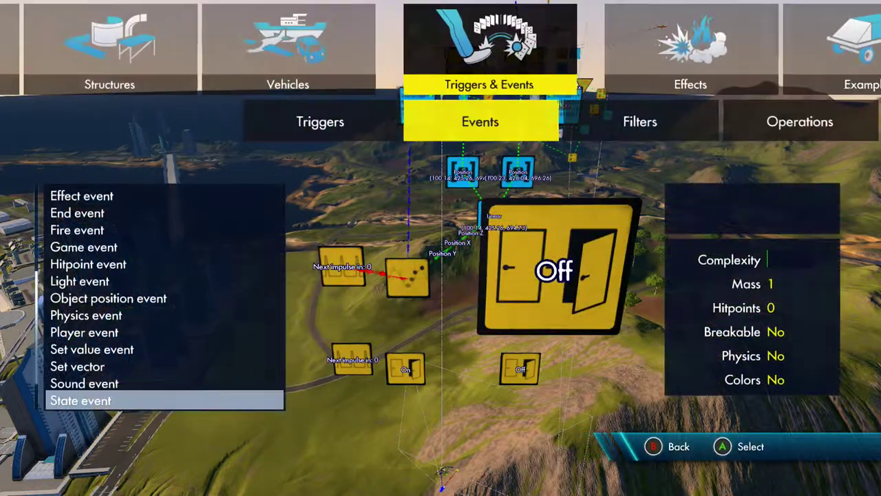
{"action": "key", "text": "Right"}
{"action": "key", "text": "Up"}
{"action": "key", "text": "Up"}
{"action": "key", "text": "Down"}
{"action": "key", "text": "Up"}
{"action": "key", "text": "Up"}
{"action": "key", "text": "Up"}
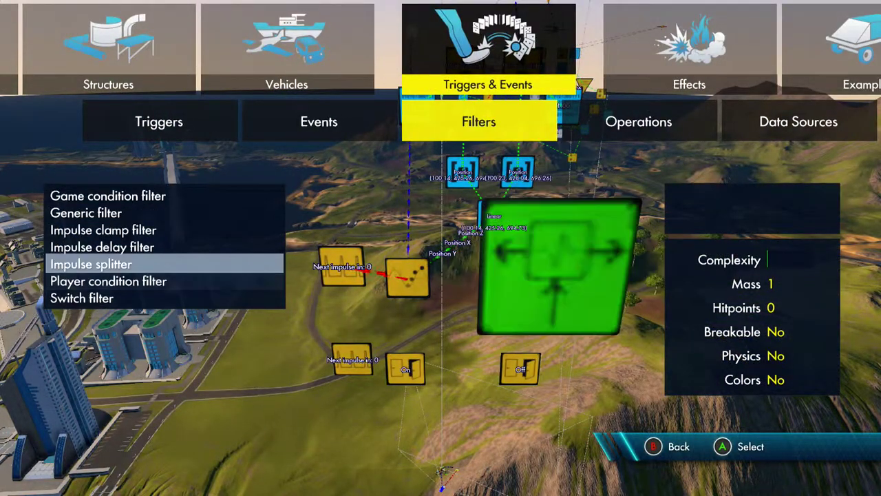
{"action": "key", "text": "Return"}
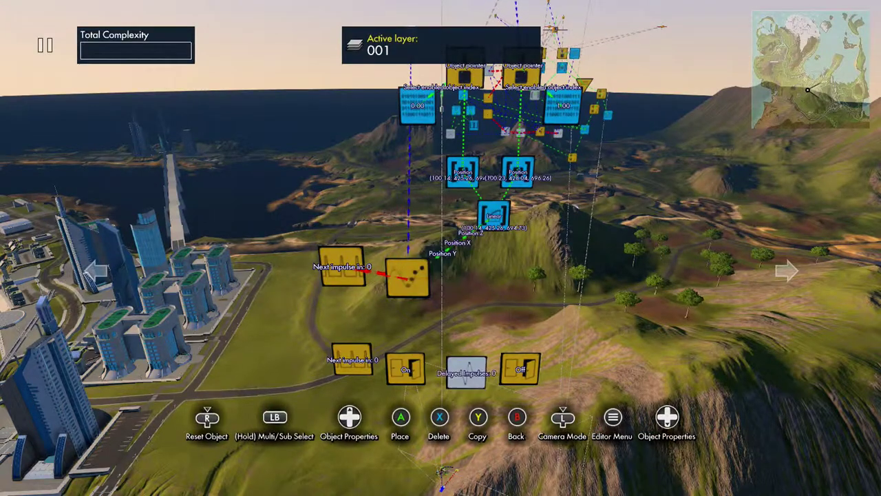
{"action": "key", "text": "Return"}
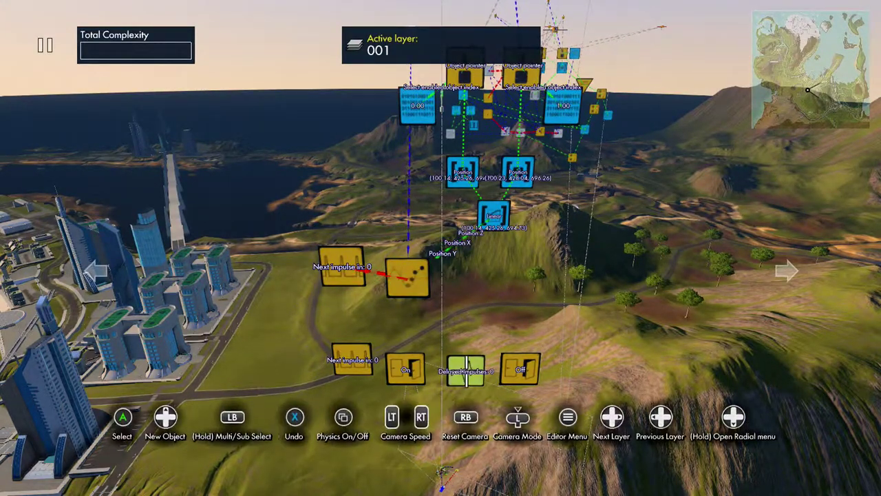
Insert a Set value event from the Triggers & Events events next to the Off State event
{"action": "key", "text": "Up"}
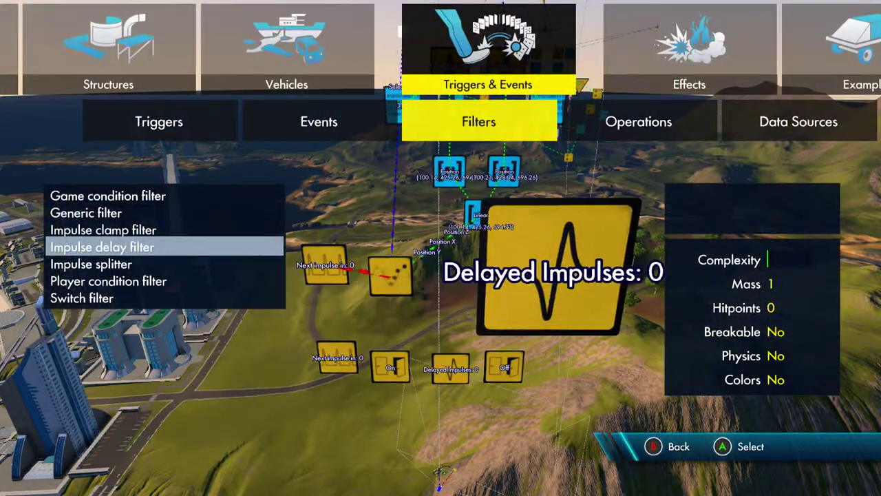
{"action": "key", "text": "Left"}
{"action": "key", "text": "Down"}
{"action": "key", "text": "Up"}
{"action": "key", "text": "Up"}
{"action": "key", "text": "Up"}
{"action": "key", "text": "Up"}
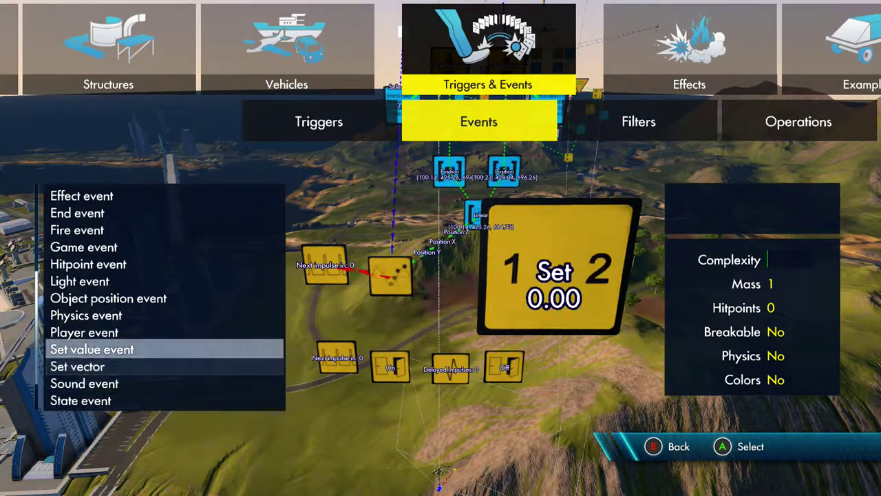
{"action": "key", "text": "Return"}
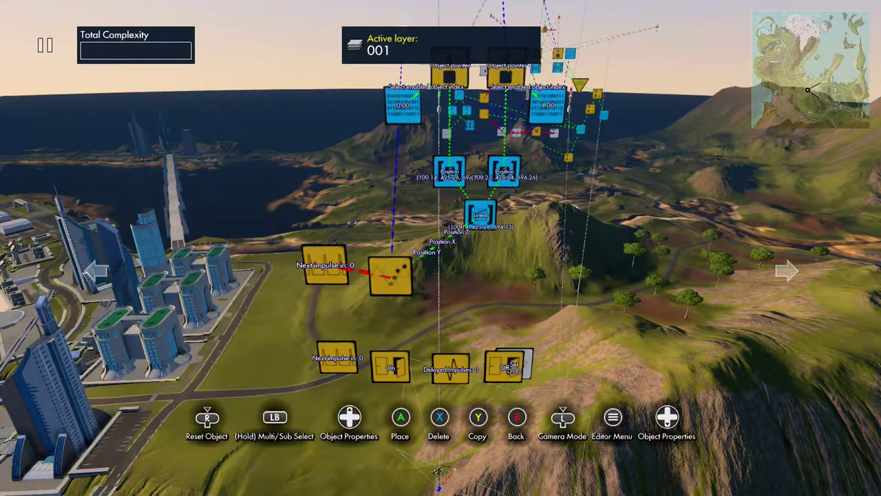
Set the Set value event's type to Increase and its value to 1.00
{"action": "key", "text": "Down"}
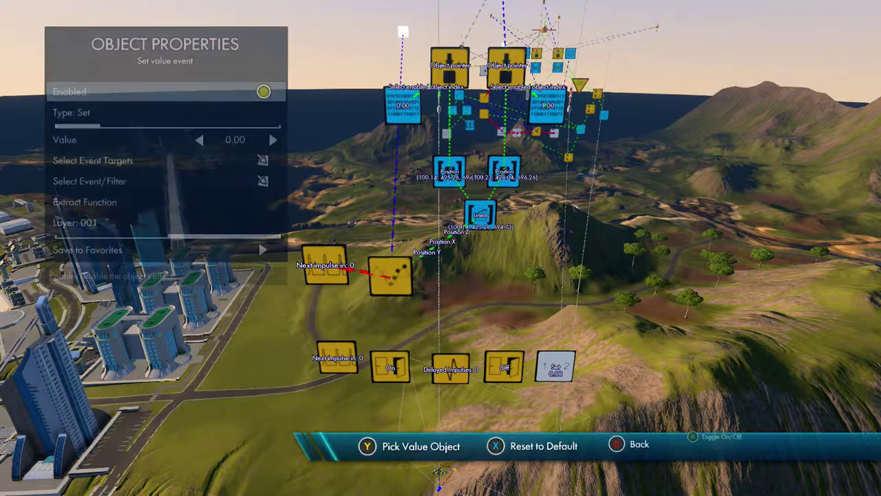
{"action": "key", "text": "Down"}
{"action": "key", "text": "Right"}
{"action": "key", "text": "Down"}
{"action": "key", "text": "Right"}
{"action": "key", "text": "Right"}
{"action": "key", "text": "Right"}
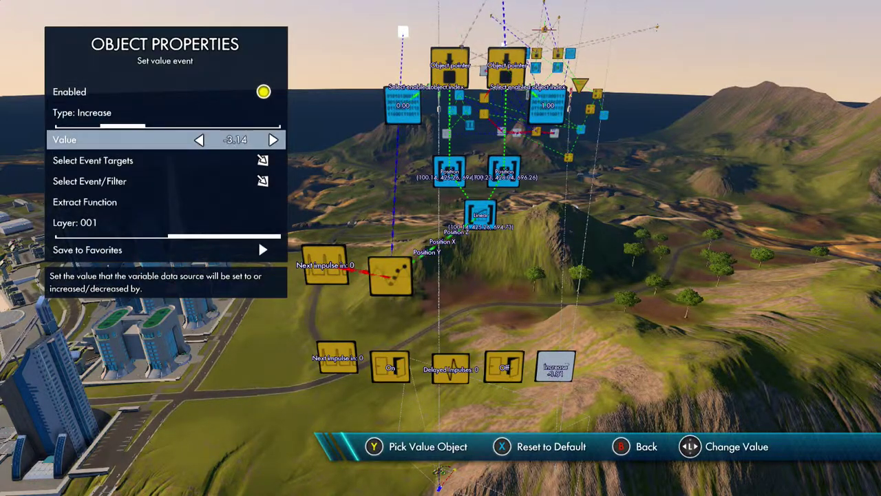
{"action": "key", "text": "Left"}
{"action": "key", "text": "Left"}
{"action": "key", "text": "Left"}
{"action": "key", "text": "Right"}
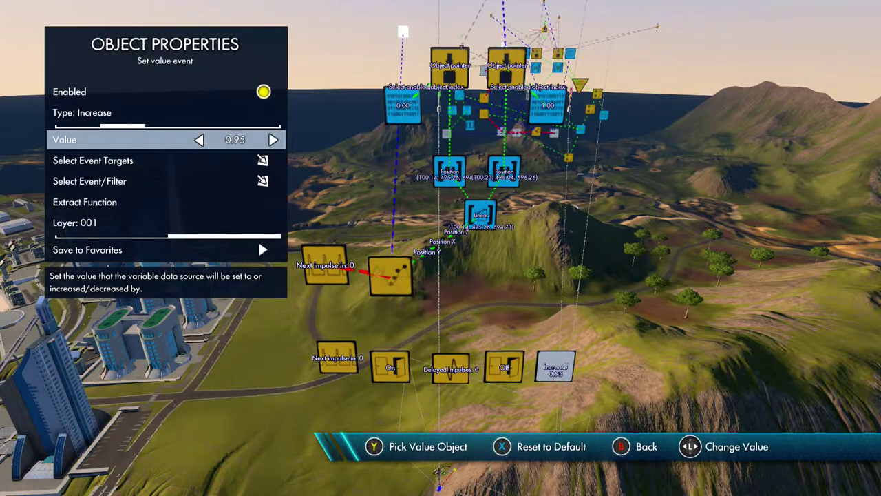
Select both variable data sources that drive the object pointer indexes as targets of the Increase event
{"action": "key", "text": "Down"}
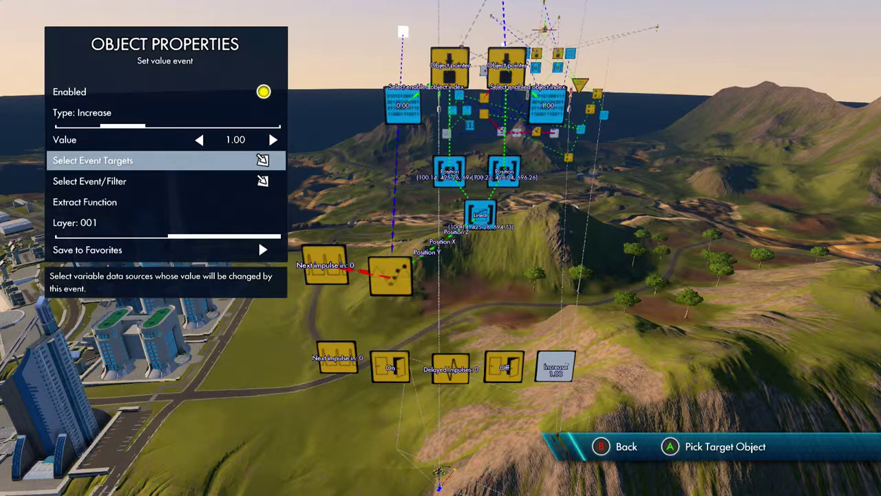
{"action": "key", "text": "Return"}
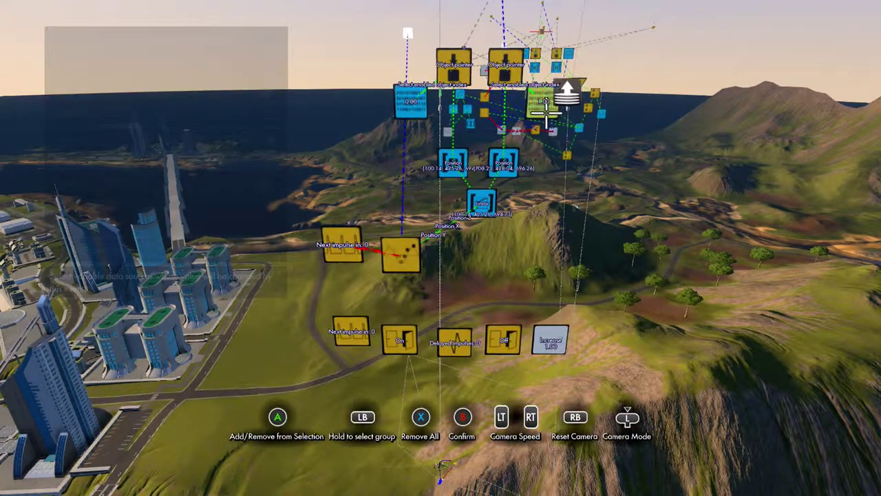
{"action": "key", "text": "Escape"}
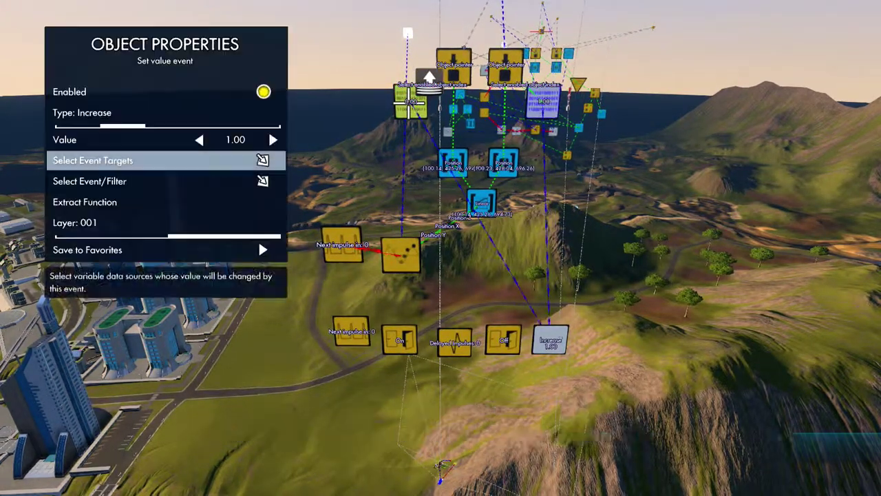
{"action": "key", "text": "Escape"}
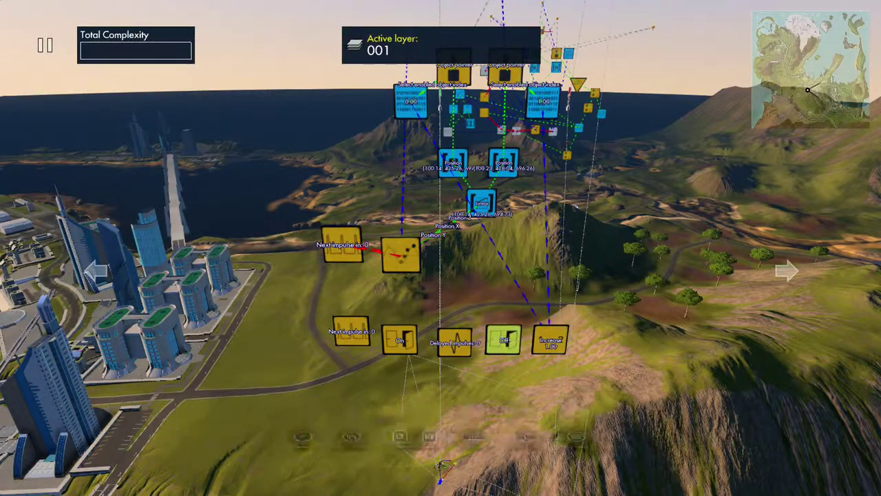
Target both State events together at the Curve Vector data source, the Object position event and the upper Interval trigger
{"action": "left_click", "coordinate": [400, 340]}
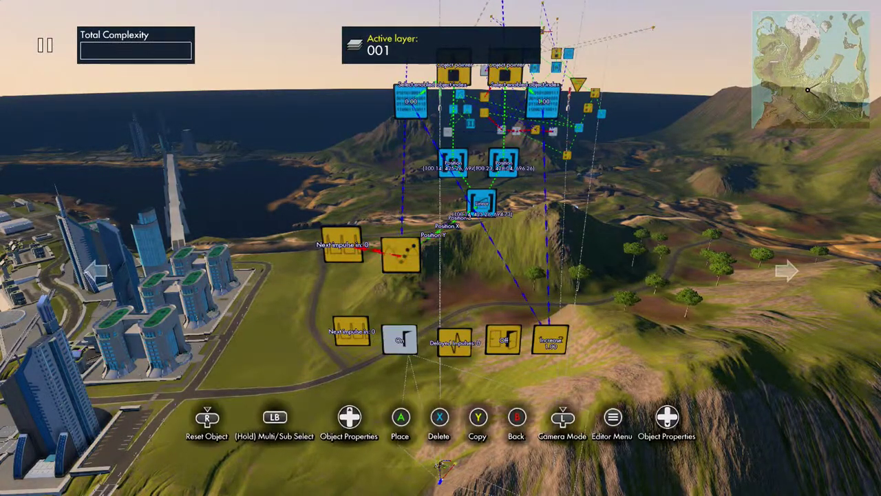
{"action": "key", "text": "Escape"}
{"action": "key", "text": "x"}
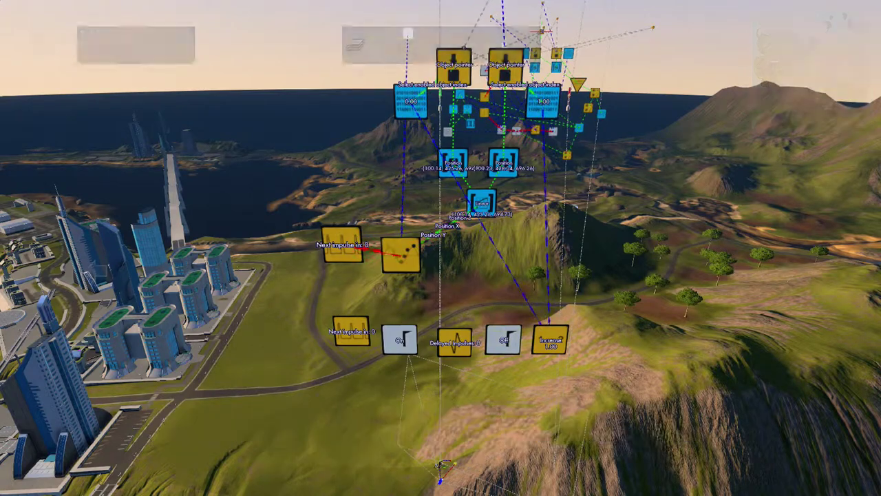
{"action": "key", "text": "Down"}
{"action": "key", "text": "Down"}
{"action": "key", "text": "Return"}
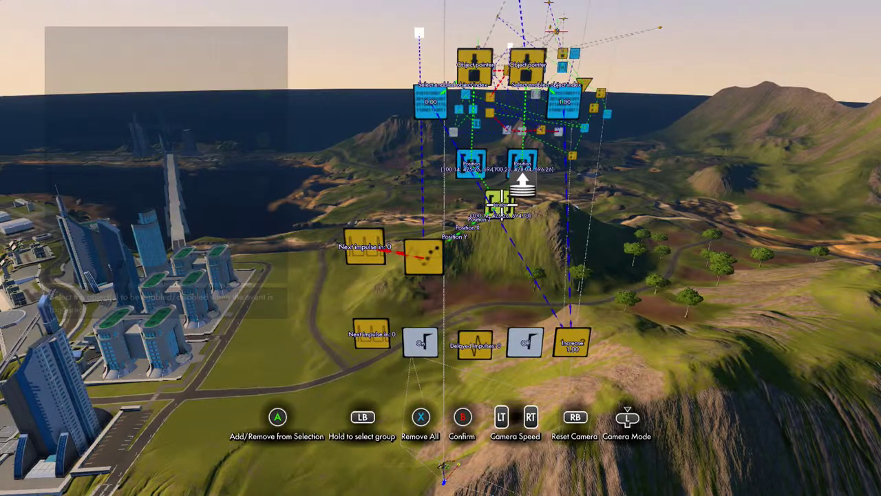
{"action": "left_click", "coordinate": [421, 258]}
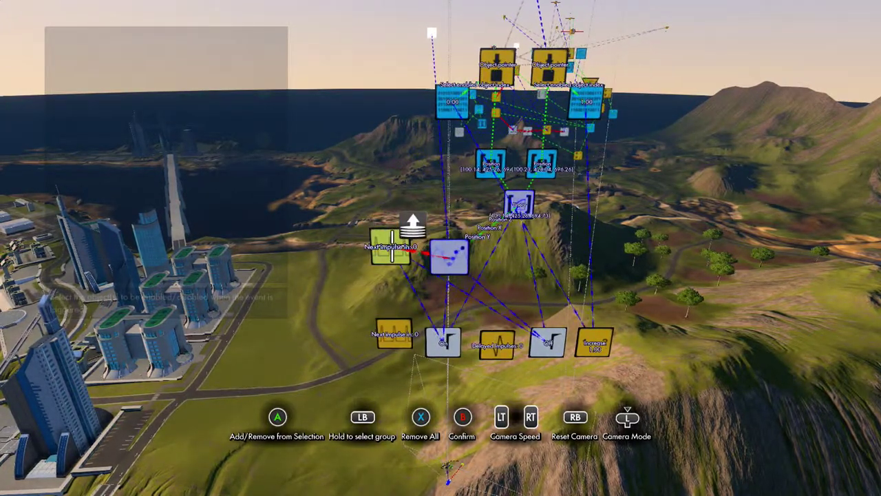
{"action": "key", "text": "Escape"}
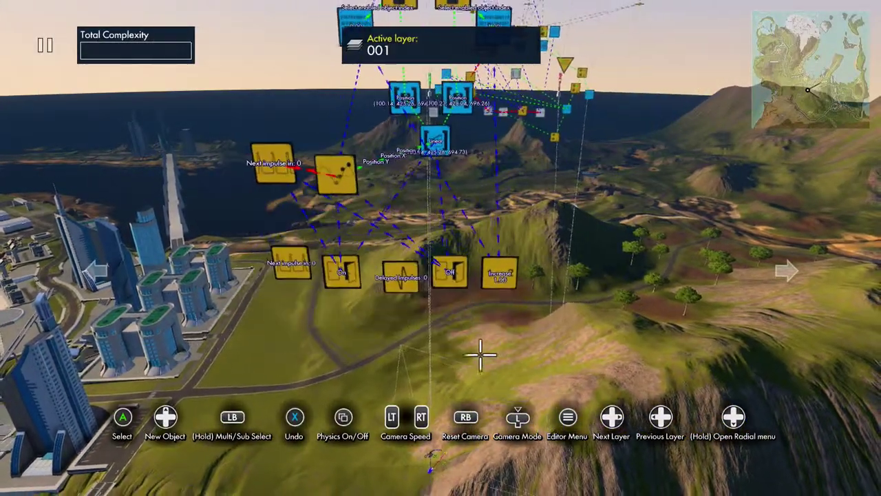
Link the lower Interval trigger to the On State event
{"action": "left_click", "coordinate": [291, 265]}
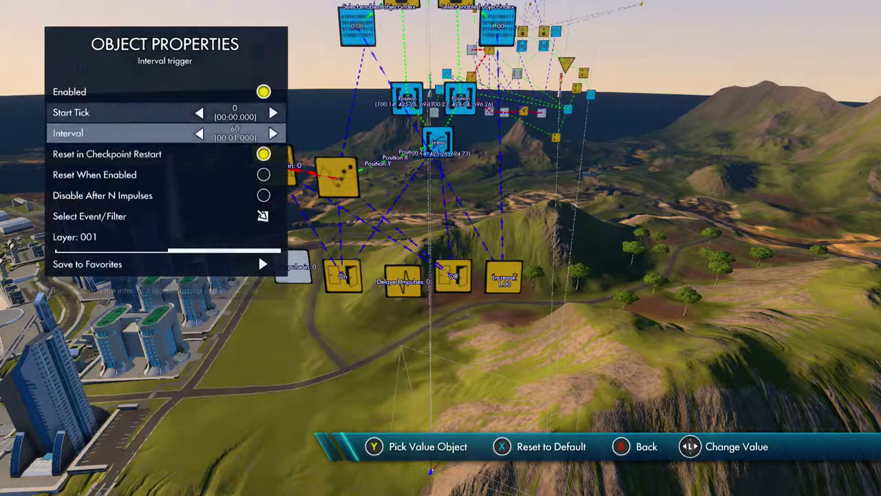
{"action": "key", "text": "Down"}
{"action": "key", "text": "Down"}
{"action": "key", "text": "Down"}
{"action": "key", "text": "Escape"}
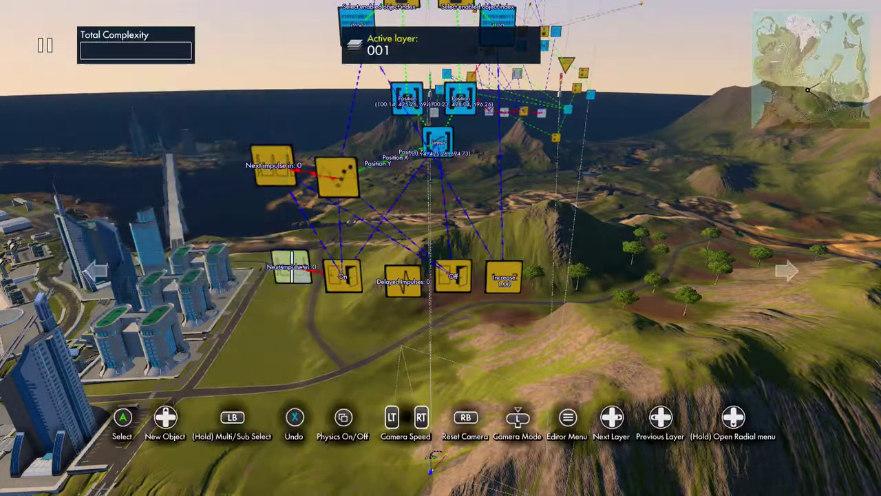
Link the On State event's event/filter output to the delay filter beside it
{"action": "left_click", "coordinate": [343, 275]}
{"action": "key", "text": "Up"}
{"action": "key", "text": "Up"}
{"action": "key", "text": "Up"}
{"action": "key", "text": "Up"}
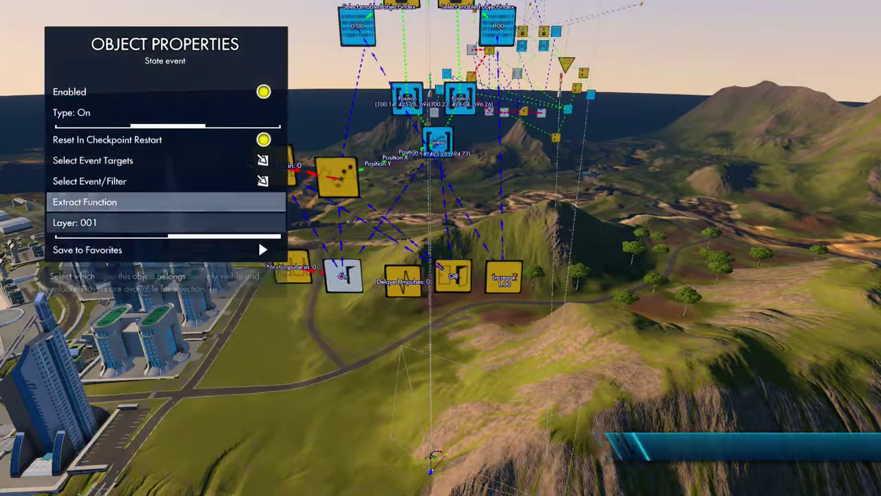
{"action": "key", "text": "Escape"}
{"action": "key", "text": "Up"}
{"action": "key", "text": "Down"}
{"action": "key", "text": "Down"}
{"action": "key", "text": "Down"}
{"action": "key", "text": "Down"}
{"action": "key", "text": "Down"}
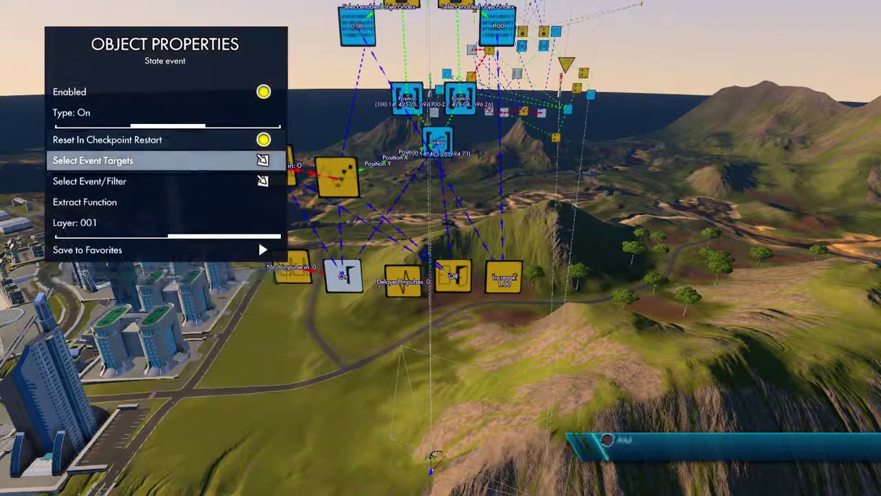
{"action": "key", "text": "Return"}
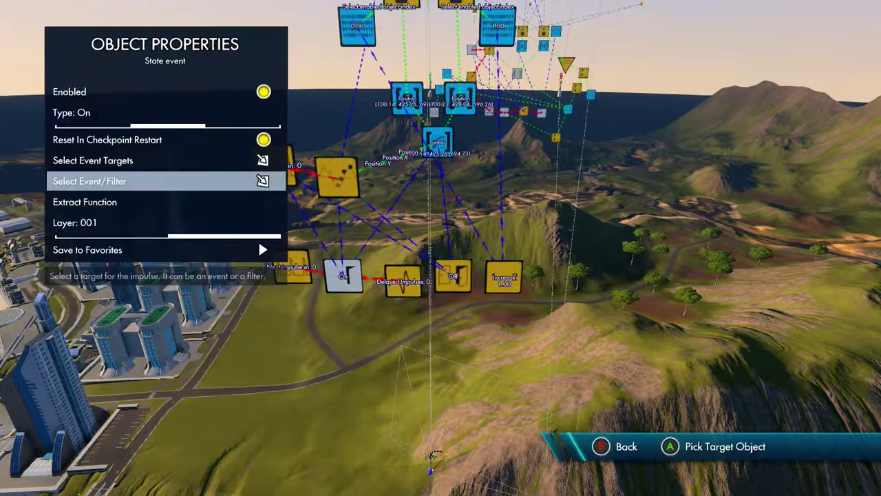
{"action": "key", "text": "Escape"}
Link the delay filter's output to the Off State event
{"action": "left_click", "coordinate": [403, 280]}
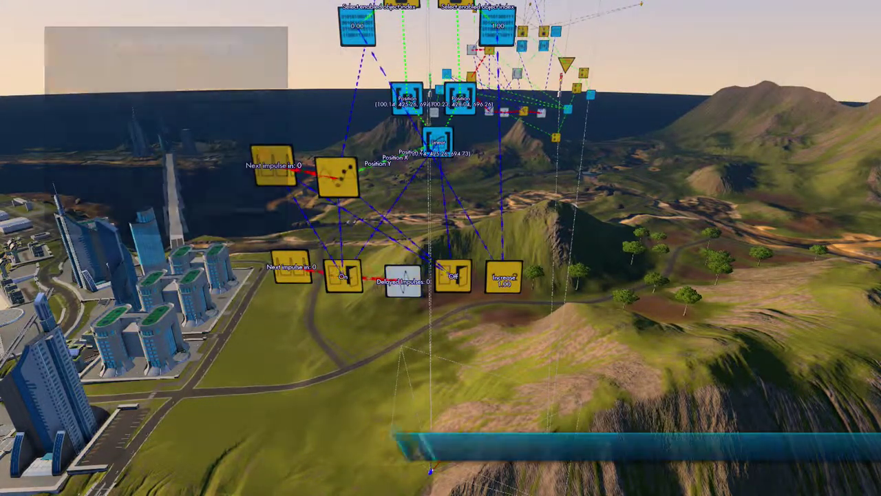
{"action": "key", "text": "Down"}
{"action": "key", "text": "Down"}
{"action": "key", "text": "Down"}
{"action": "key", "text": "Down"}
{"action": "key", "text": "Up"}
{"action": "key", "text": "Return"}
{"action": "left_click", "coordinate": [454, 281]}
{"action": "left_click", "coordinate": [453, 275]}
{"action": "key", "text": "Return"}
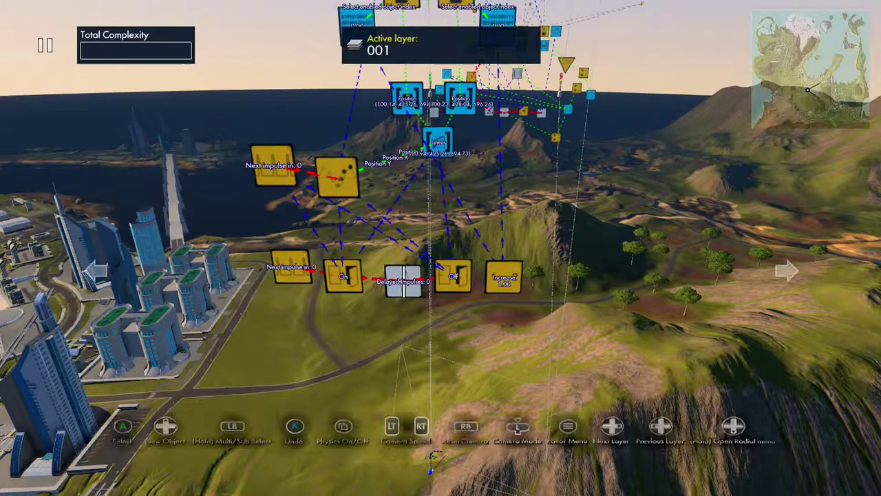
Link the Off State event's event/filter output to the Increase event
{"action": "left_click", "coordinate": [453, 276]}
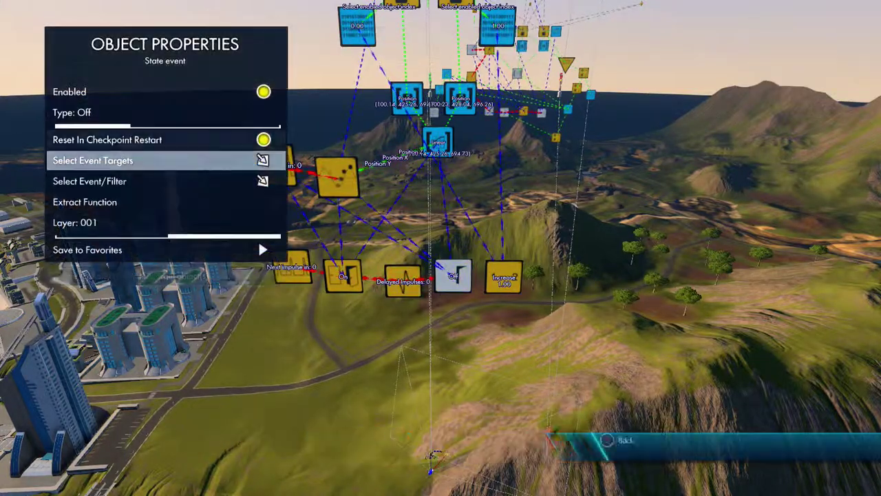
{"action": "key", "text": "Return"}
{"action": "key", "text": "Return"}
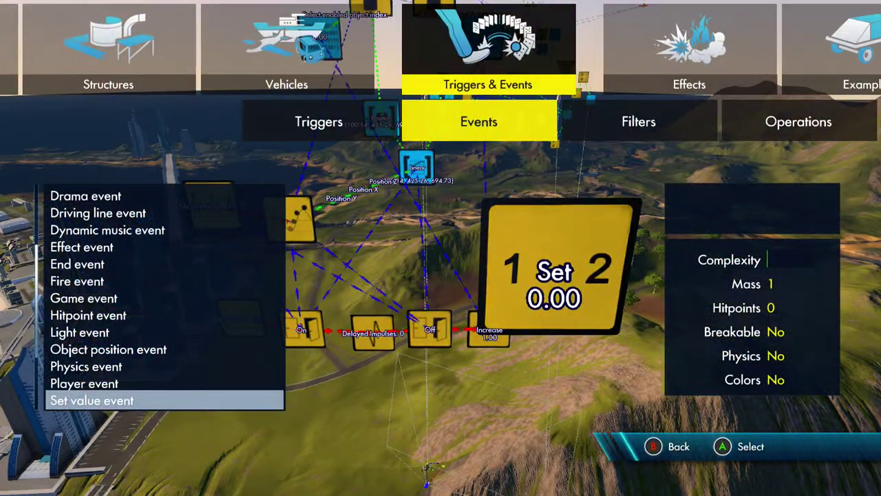
Add a Variable data source and place it beside the existing logic, above the Increase event
{"action": "key", "text": "Right"}
{"action": "key", "text": "Left"}
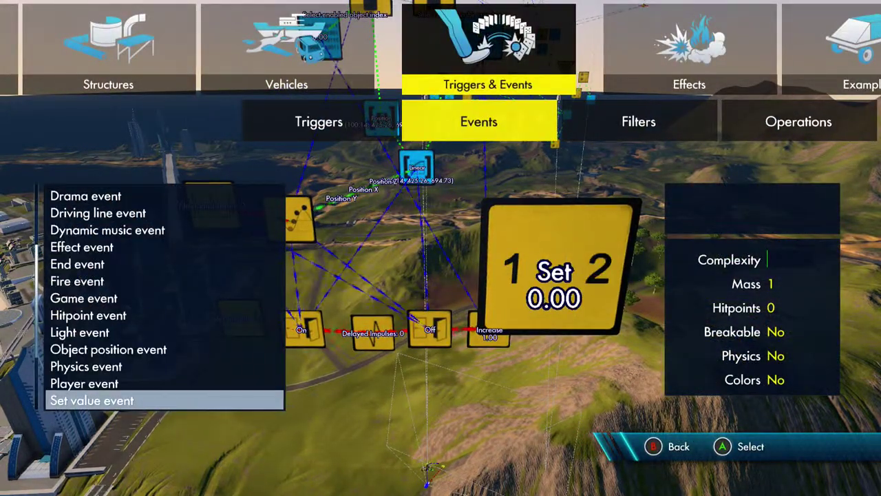
{"action": "key", "text": "Right"}
{"action": "key", "text": "Right"}
{"action": "key", "text": "Right"}
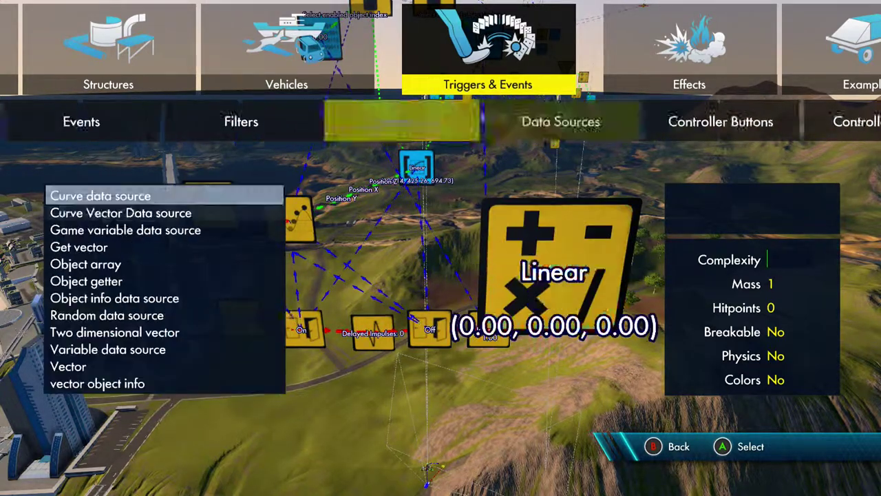
{"action": "key", "text": "Down"}
{"action": "key", "text": "Up"}
{"action": "key", "text": "Up"}
{"action": "key", "text": "Up"}
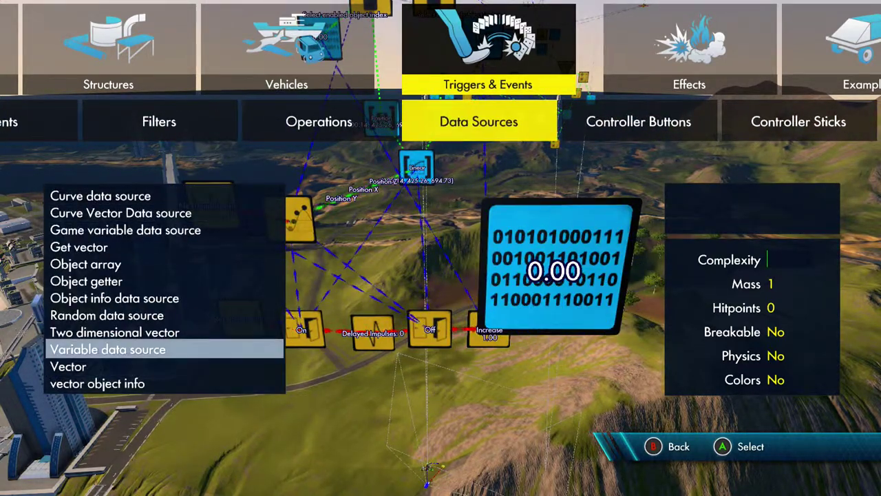
{"action": "key", "text": "Return"}
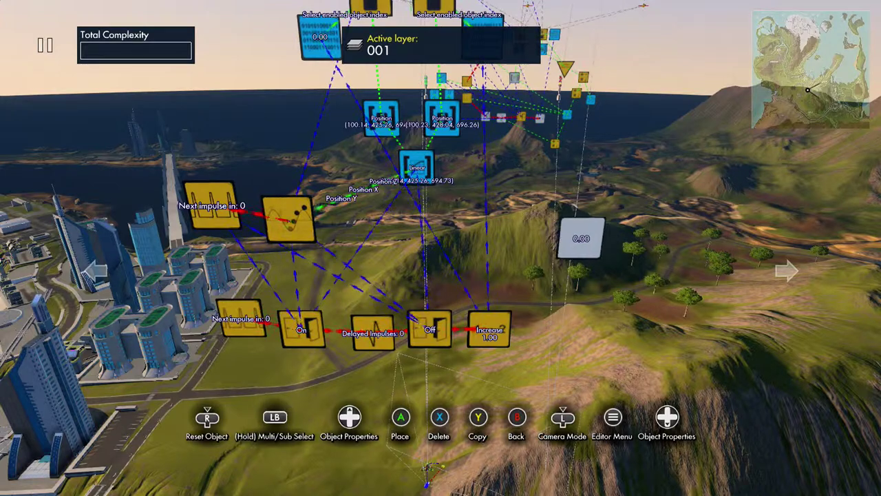
{"action": "key", "text": "Up"}
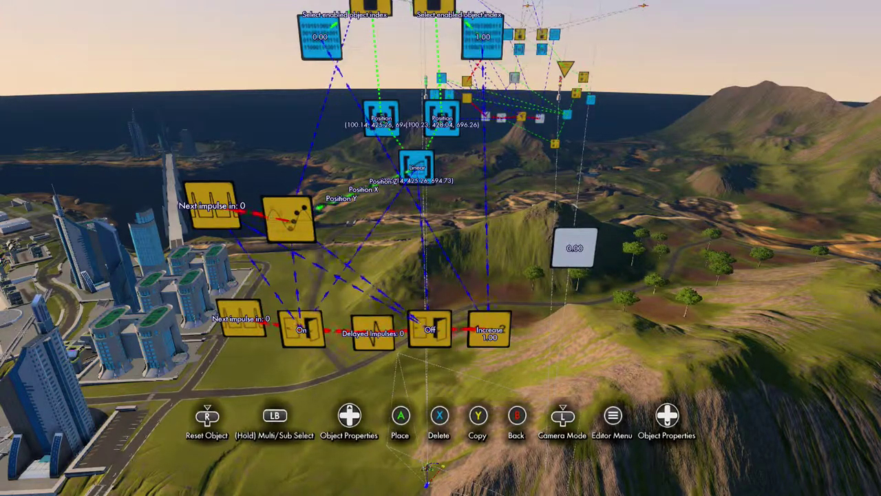
Set the new Variable data source's starting value to 60.00
{"action": "key", "text": "Right"}
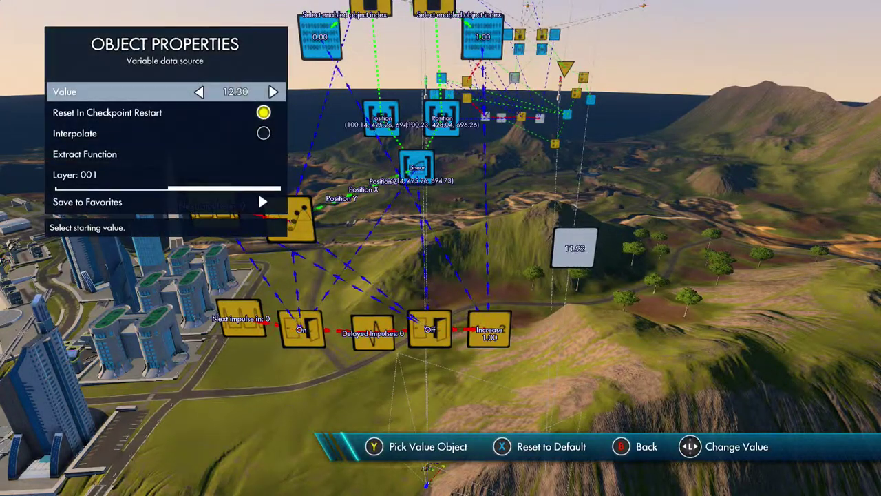
{"action": "key", "text": "Right"}
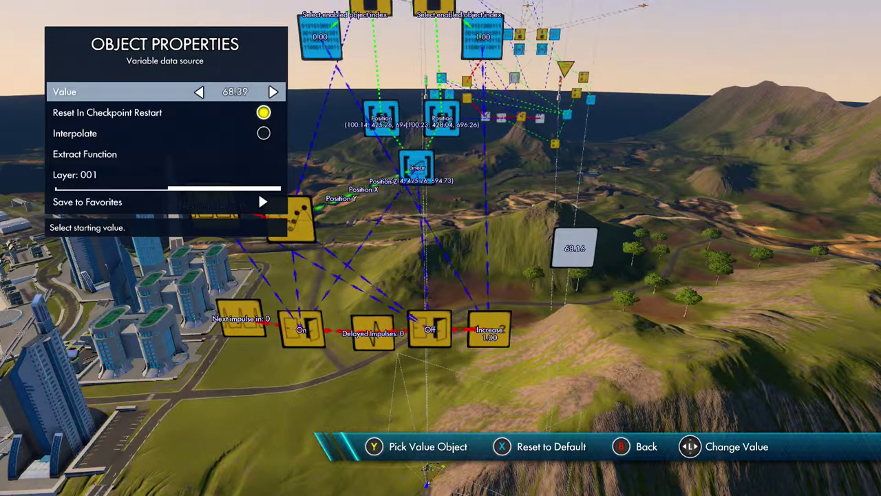
{"action": "key", "text": "Right"}
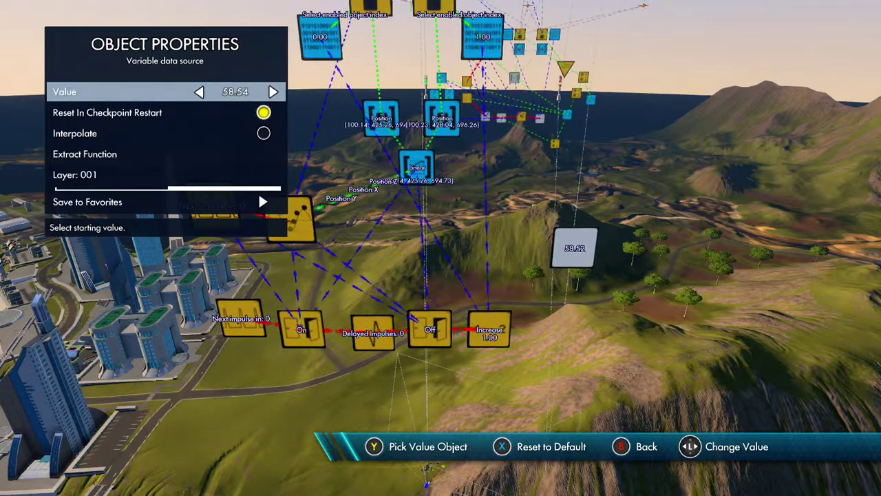
{"action": "key", "text": "Right"}
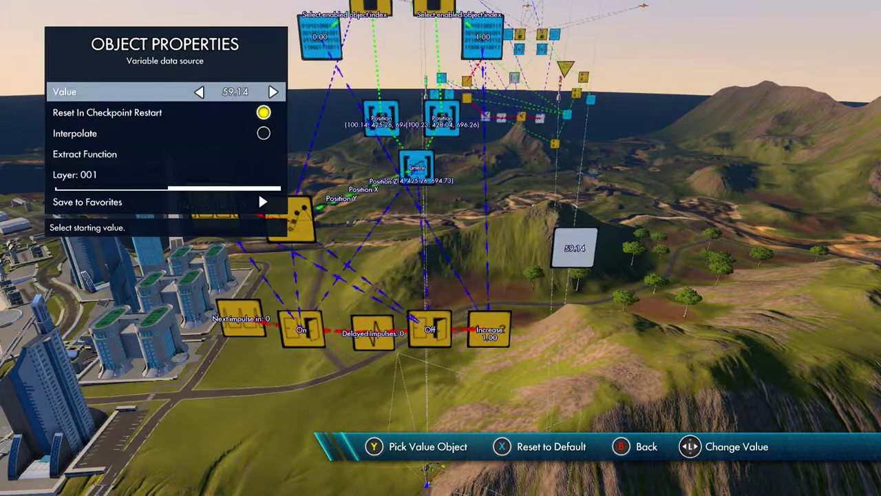
{"action": "key", "text": "Right"}
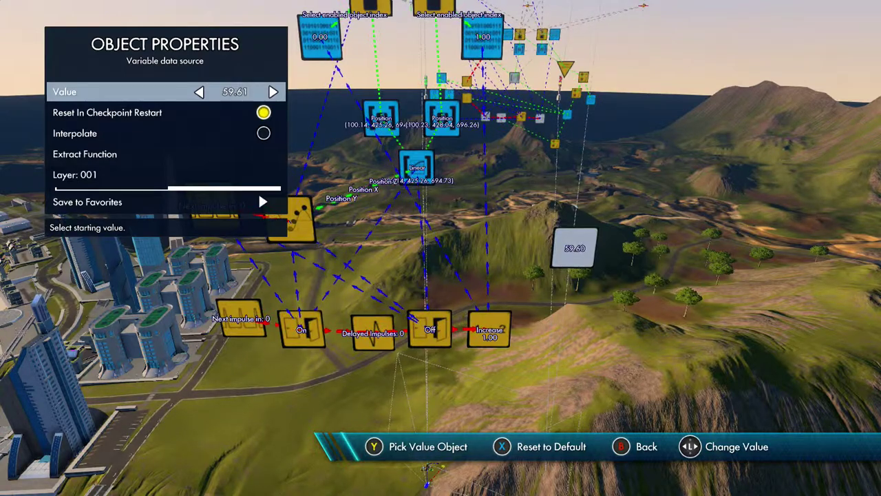
{"action": "key", "text": "Right"}
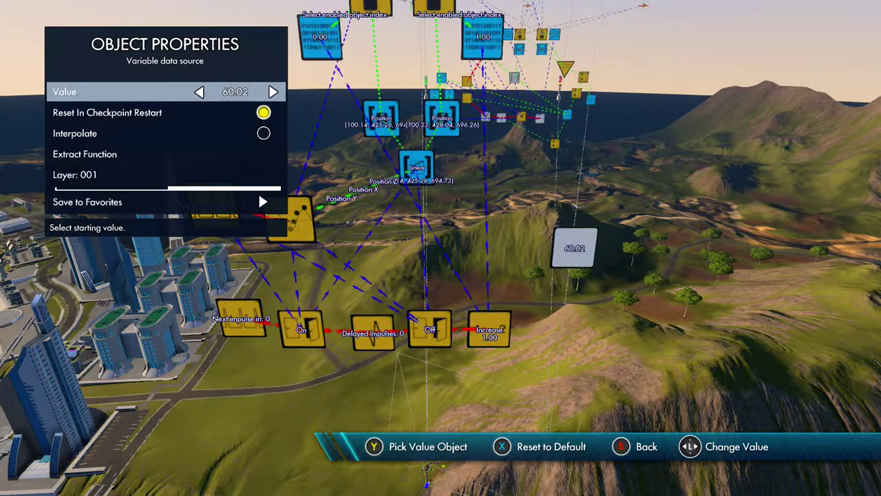
{"action": "key", "text": "Escape"}
{"action": "key", "text": "Escape"}
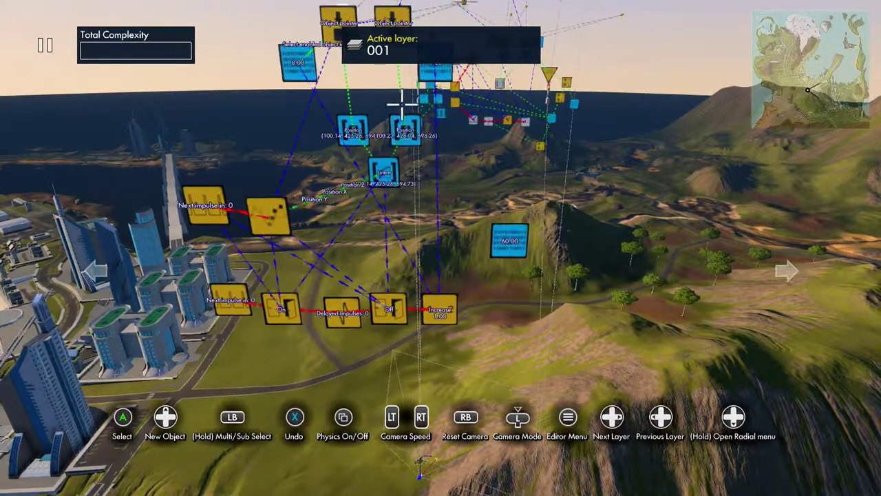
Drive the Curve Vector data source's Duration from the 60.00 Variable data source
{"action": "left_click", "coordinate": [383, 174]}
{"action": "key", "text": "Down"}
{"action": "key", "text": "Down"}
{"action": "key", "text": "Down"}
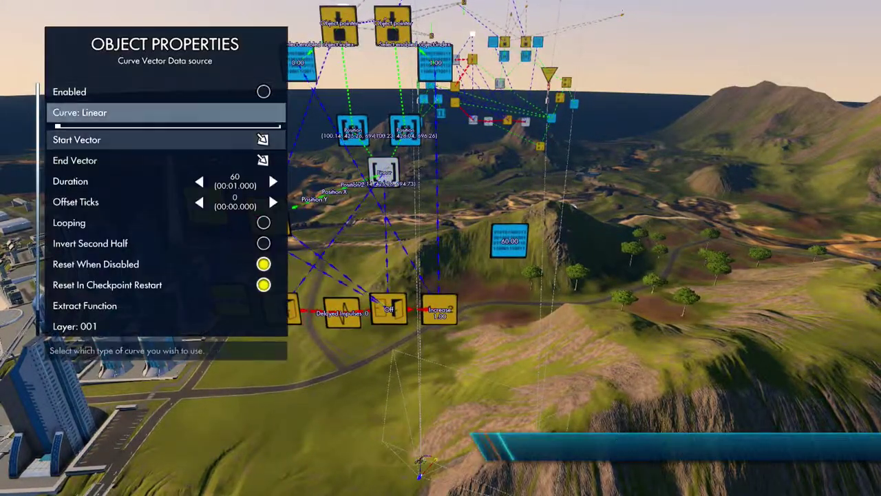
{"action": "key", "text": "Down"}
{"action": "key", "text": "Escape"}
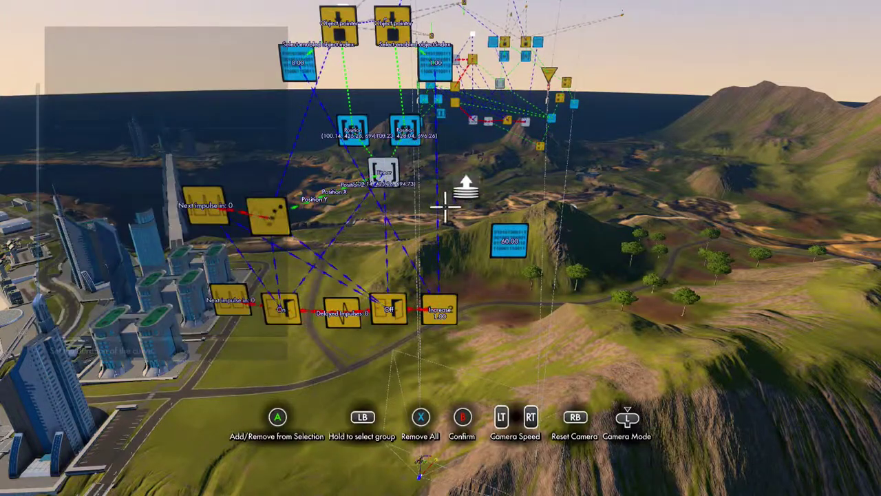
{"action": "key", "text": "Escape"}
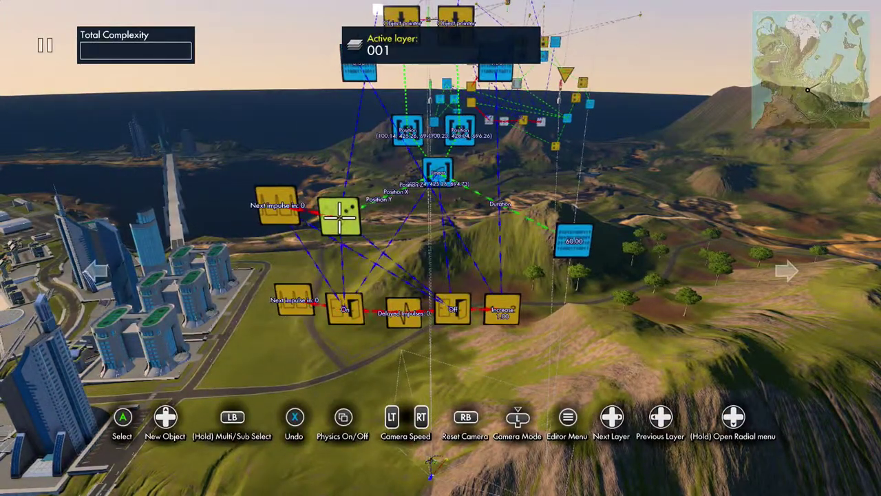
Drive the lower Interval trigger's Interval from the 60.00 Variable data source and move the trigger slightly higher
{"action": "left_click", "coordinate": [279, 315]}
{"action": "key", "text": "Up"}
{"action": "key", "text": "Down"}
{"action": "key", "text": "Down"}
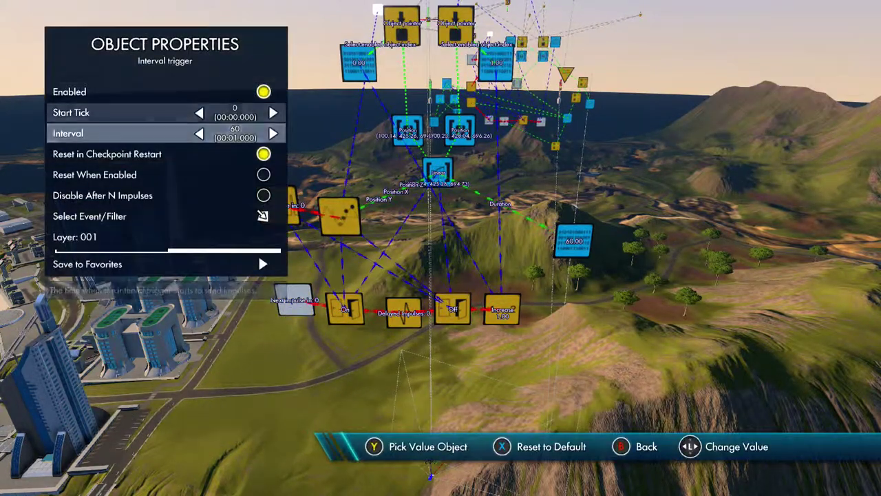
{"action": "key", "text": "Up"}
{"action": "key", "text": "Down"}
{"action": "key", "text": "Up"}
{"action": "key", "text": "Down"}
{"action": "key", "text": "Escape"}
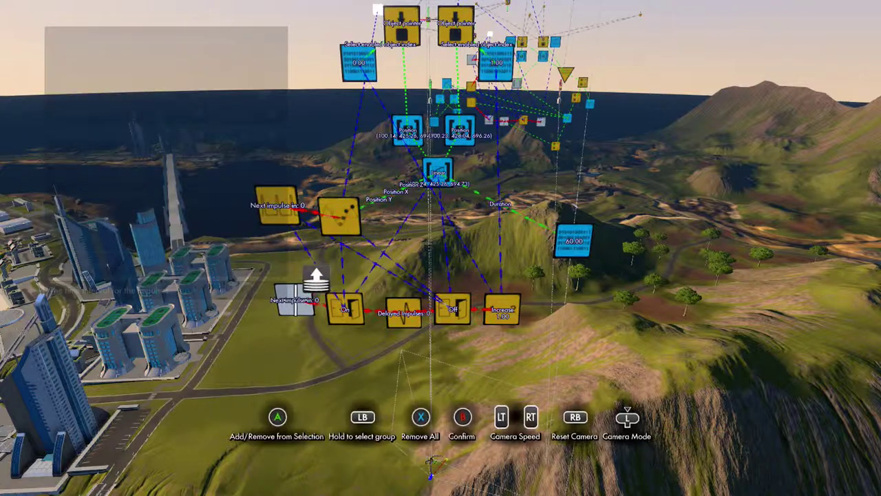
{"action": "key", "text": "Escape"}
{"action": "key", "text": "Escape"}
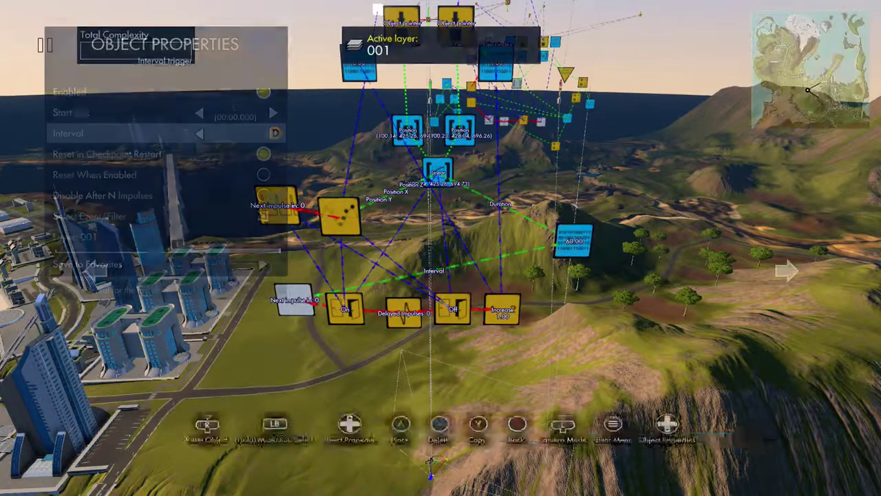
{"action": "key", "text": "Escape"}
{"action": "left_click", "coordinate": [308, 301]}
{"action": "key", "text": "Return"}
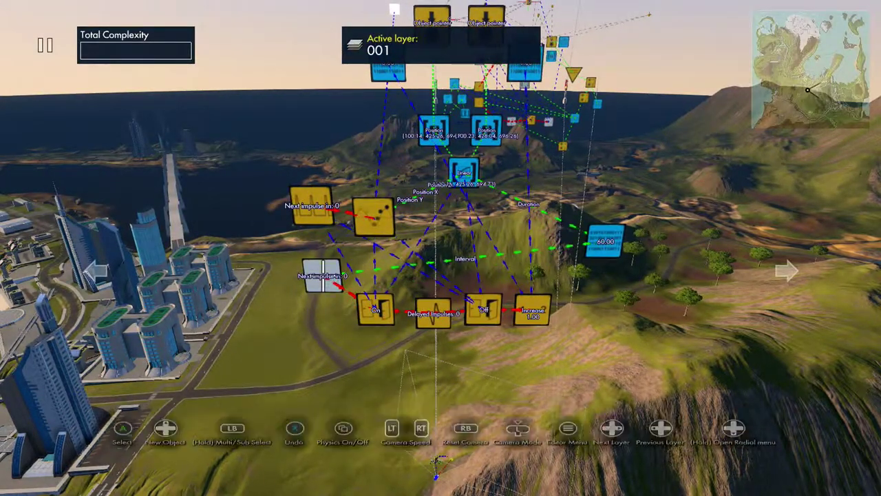
Add a Two-input operator and place it just below the 60.00 Variable data source
{"action": "key", "text": "Up"}
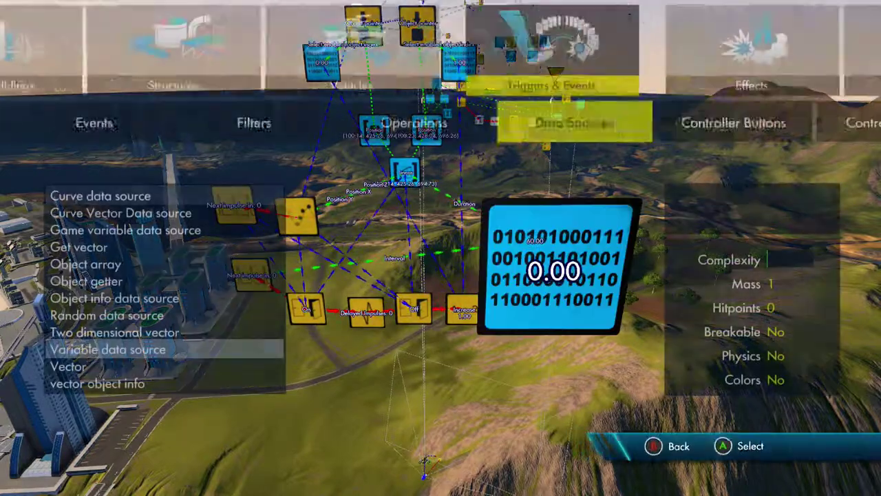
{"action": "key", "text": "Right"}
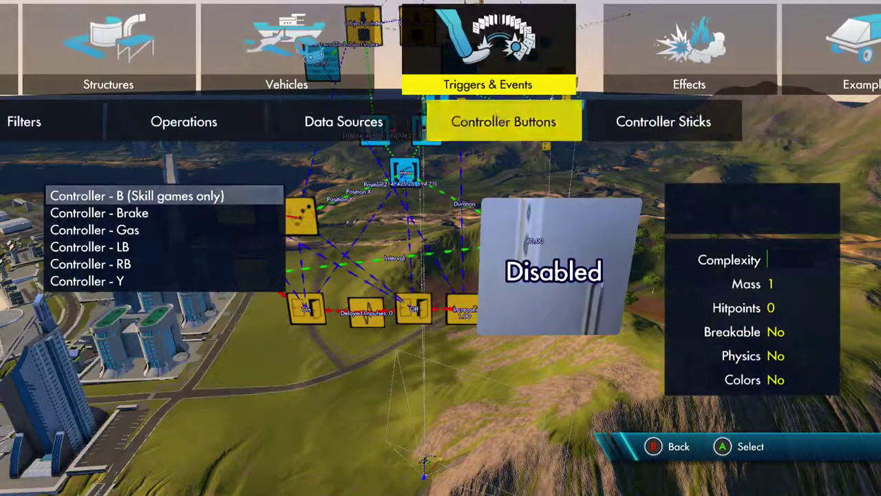
{"action": "key", "text": "Left"}
{"action": "key", "text": "Left"}
{"action": "key", "text": "Return"}
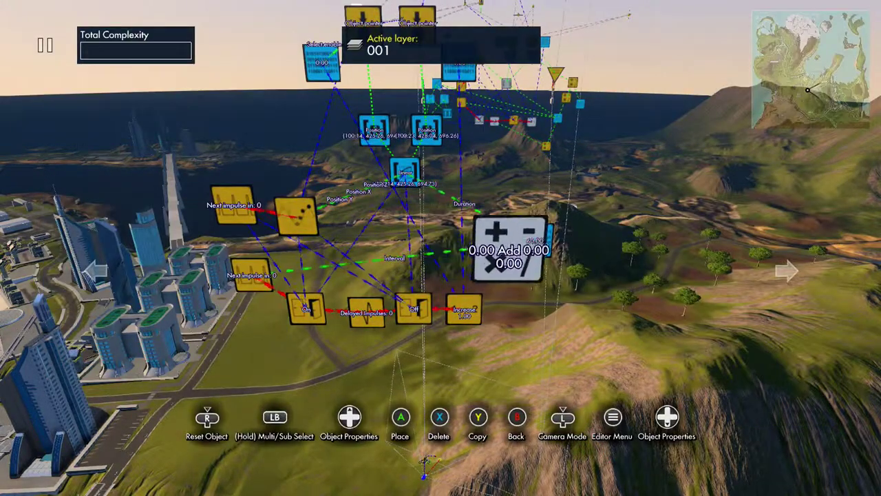
{"action": "key", "text": "Down"}
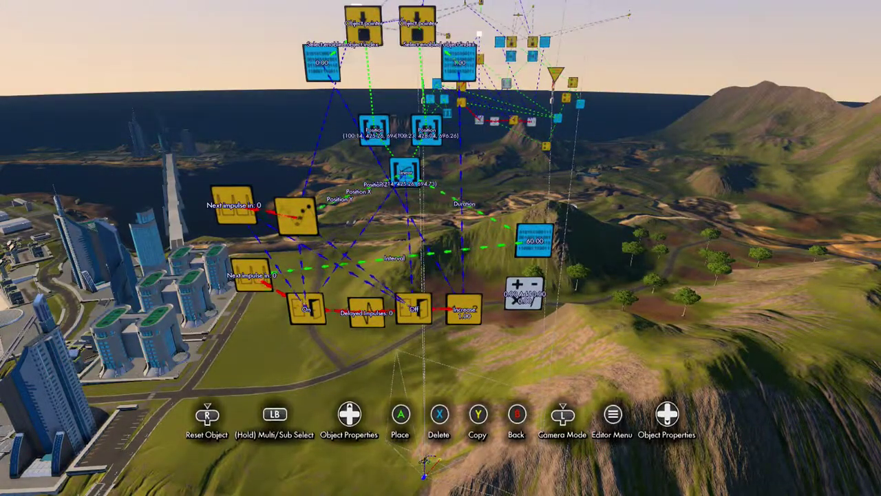
Set Operand 2 of the Two-input operator to 1.00
{"action": "key", "text": "Down"}
{"action": "key", "text": "Down"}
{"action": "key", "text": "Right"}
{"action": "key", "text": "Right"}
{"action": "key", "text": "Right"}
{"action": "key", "text": "Right"}
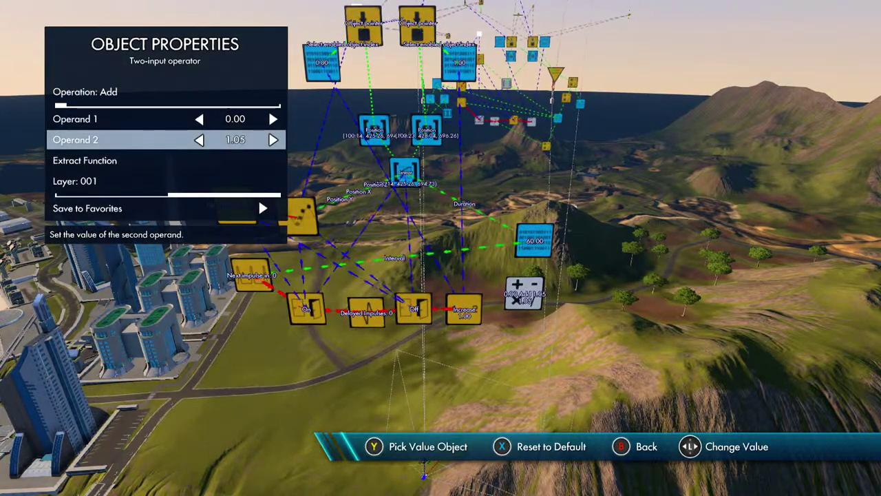
Take the operator's Operand 1 from the 60.00 Variable data source and set its operation to Subtract
{"action": "key", "text": "Up"}
{"action": "key", "text": "Escape"}
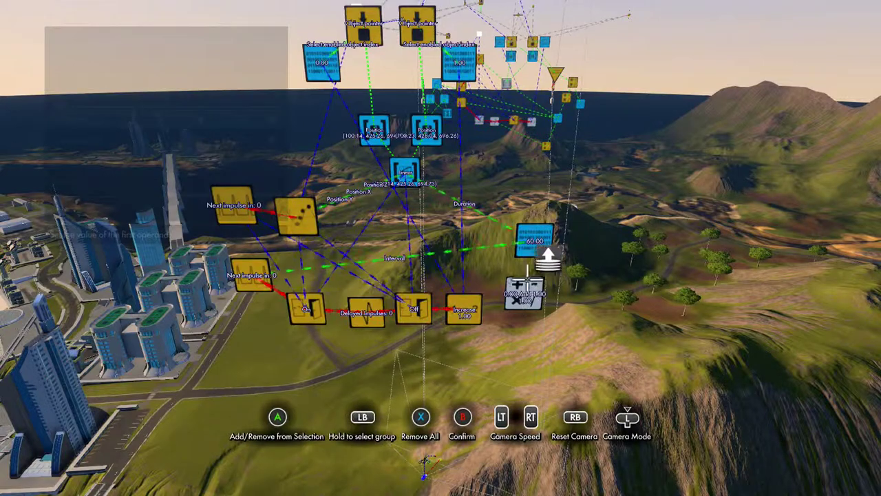
{"action": "key", "text": "Return"}
{"action": "key", "text": "Up"}
{"action": "key", "text": "Right"}
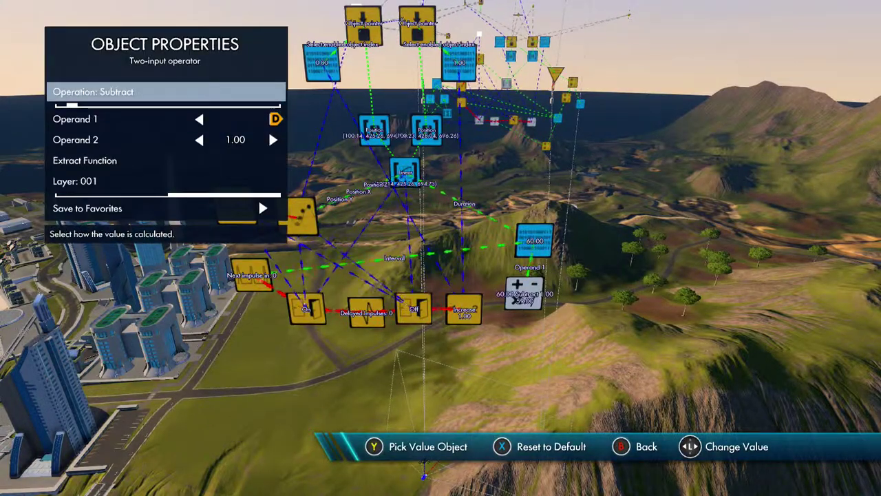
{"action": "key", "text": "Down"}
{"action": "key", "text": "Down"}
{"action": "key", "text": "Escape"}
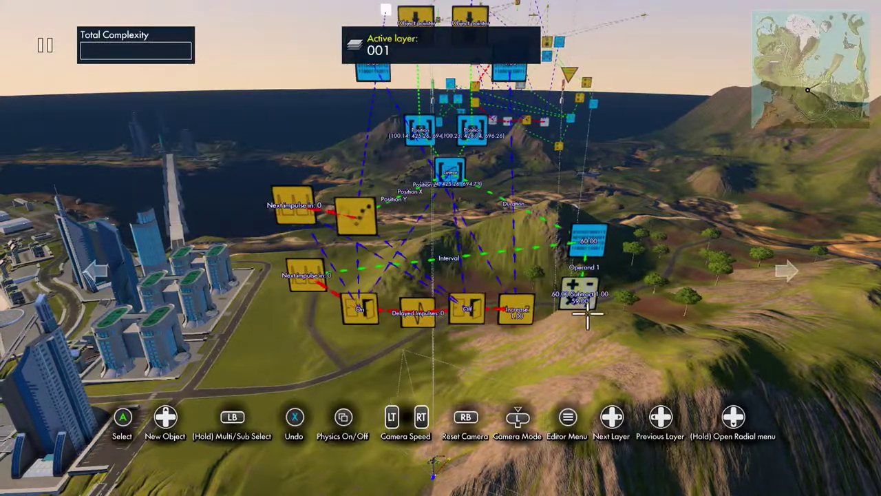
Move the Subtract operator lower, farther below the 60.00 Variable data source
{"action": "key", "text": "Return"}
{"action": "key", "text": "Down"}
{"action": "key", "text": "Return"}
{"action": "key", "text": "Left"}
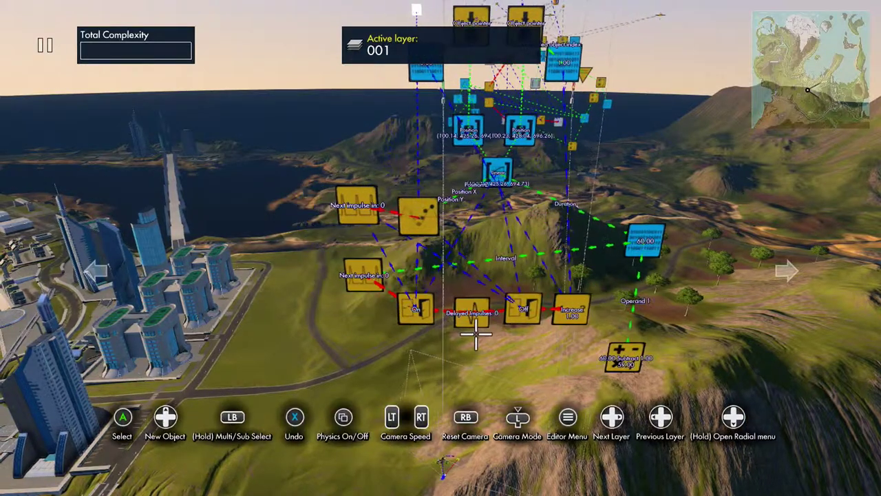
Take the Delay Ticks of the delayer between the On and Off state setters from the Subtract operator
{"action": "key", "text": "Return"}
{"action": "key", "text": "Up"}
{"action": "key", "text": "Escape"}
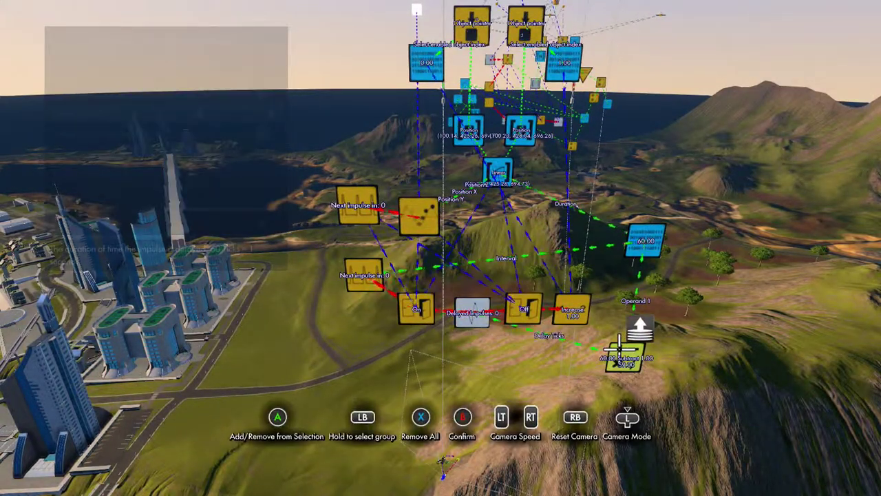
{"action": "key", "text": "Escape"}
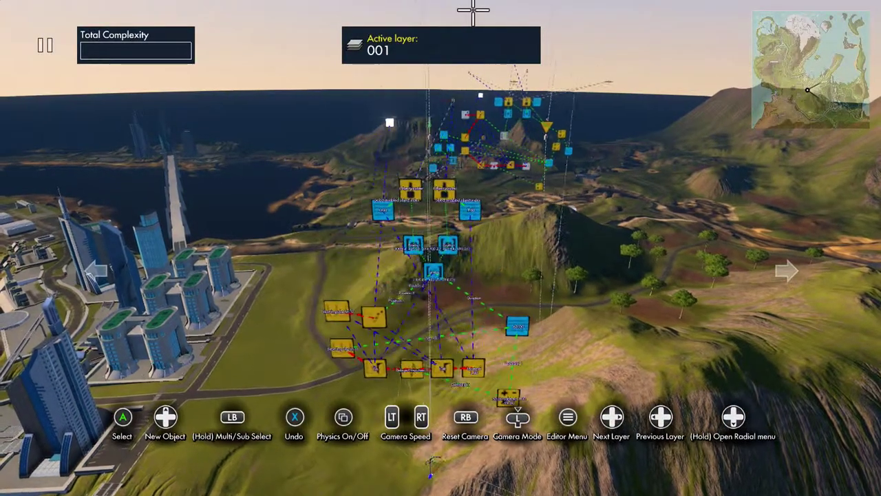
Run the simulation to watch the moving object, and reposition dummy 1 close to dummy 2
{"action": "key", "text": "space"}
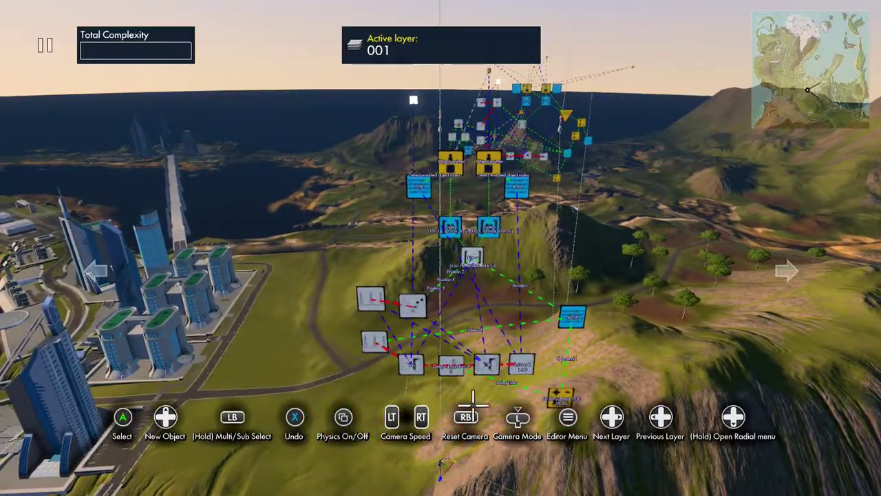
{"action": "key", "text": "w"}
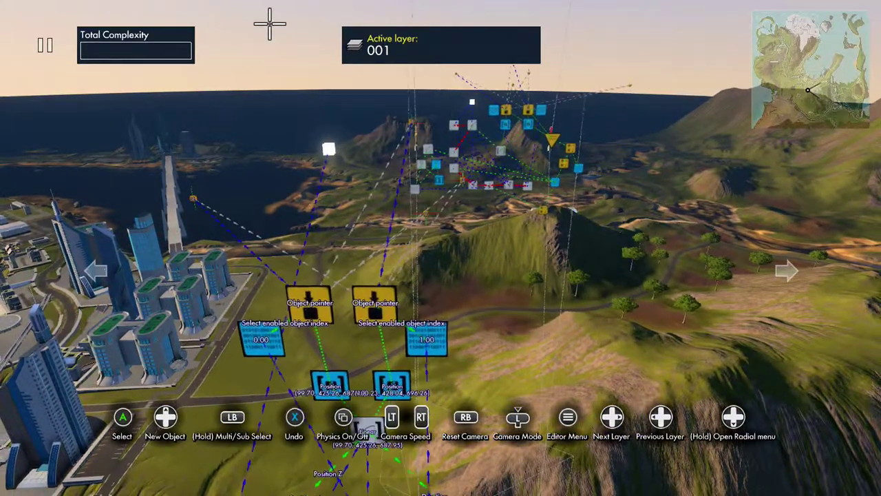
{"action": "key", "text": "space"}
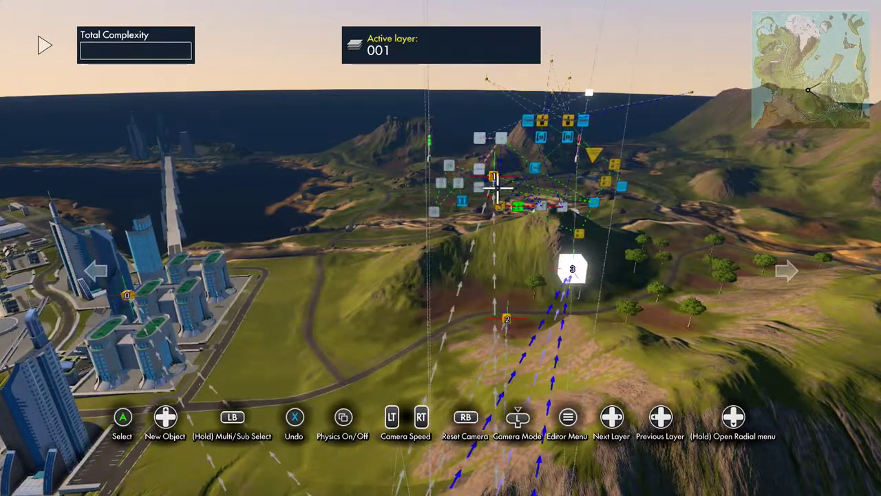
{"action": "left_click", "coordinate": [492, 176]}
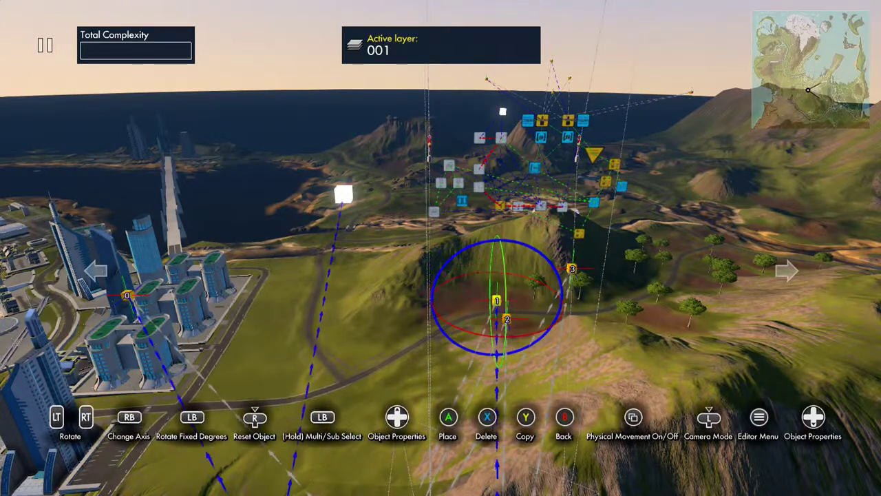
{"action": "left_click", "coordinate": [491, 300]}
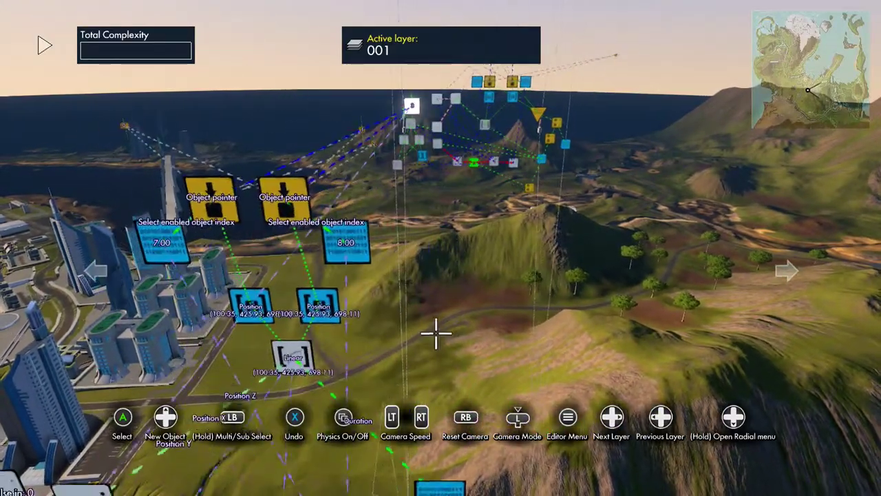
Add a Distance operator beside the Object pointers and open its properties
{"action": "key", "text": "Up"}
{"action": "key", "text": "Up"}
{"action": "key", "text": "Up"}
{"action": "key", "text": "Up"}
{"action": "key", "text": "Up"}
{"action": "key", "text": "Up"}
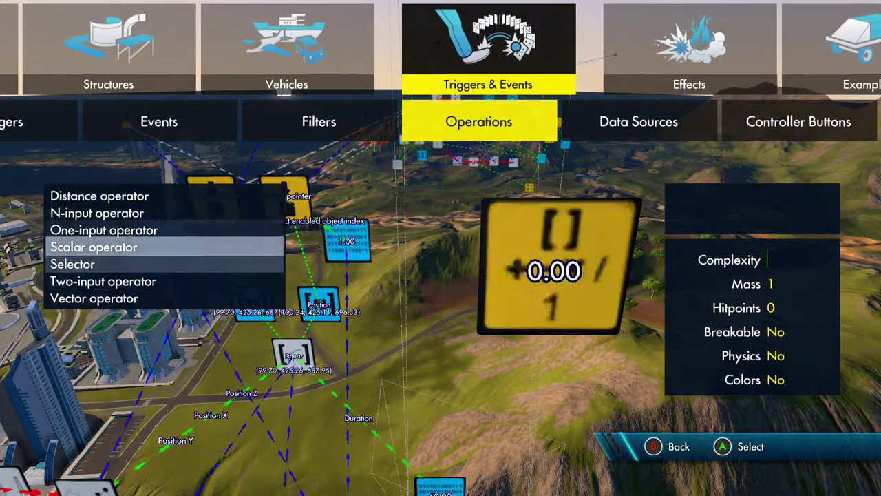
{"action": "key", "text": "Return"}
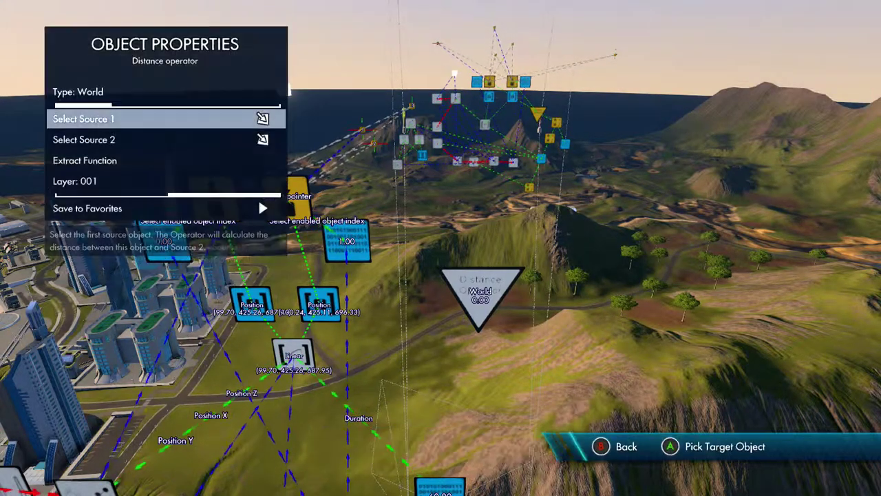
Set the Distance operator's Source 1 to the Object pointer with index 0.00 and Source 2 to the pointer with index 1.00
{"action": "key", "text": "Down"}
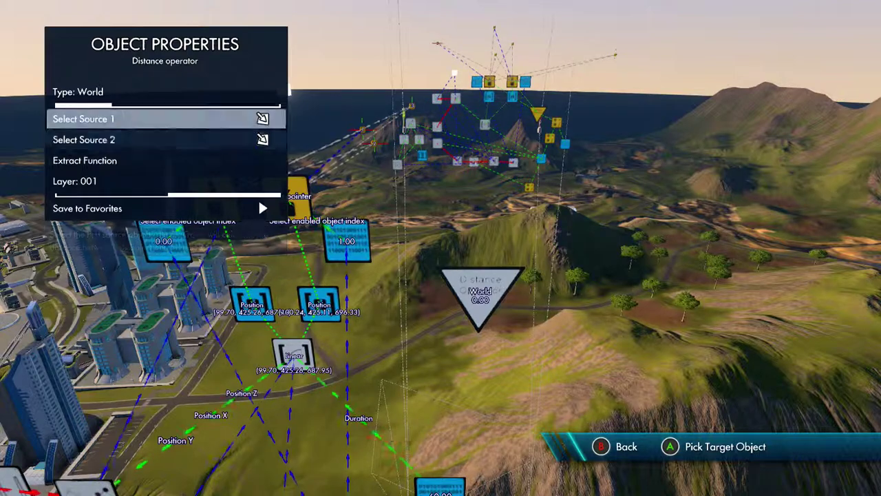
{"action": "key", "text": "Return"}
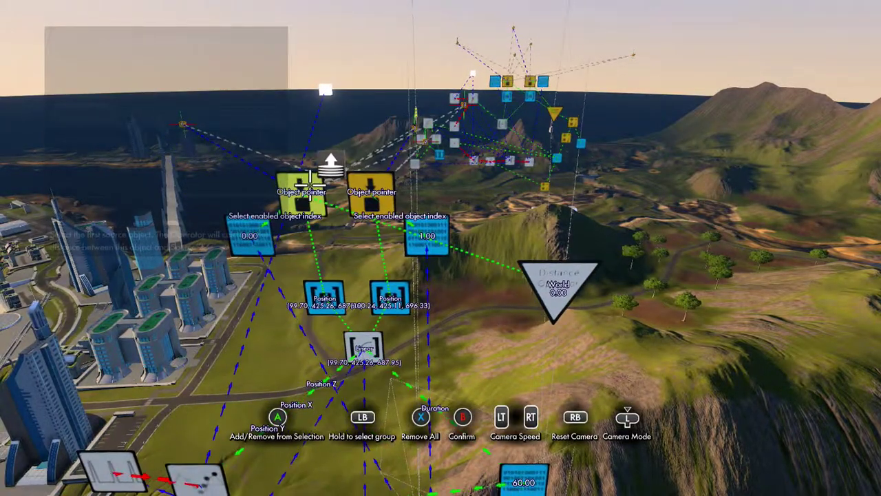
{"action": "key", "text": "Down"}
{"action": "key", "text": "Return"}
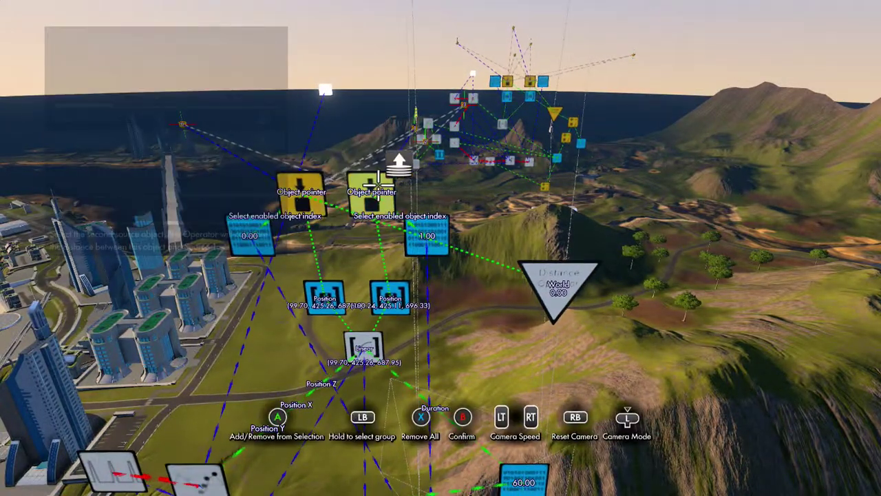
{"action": "key", "text": "Return"}
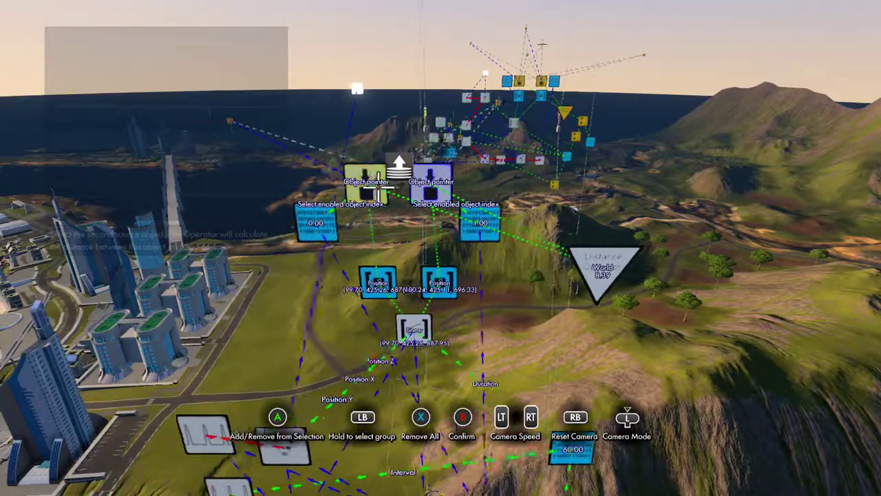
{"action": "key", "text": "Escape"}
{"action": "key", "text": "Escape"}
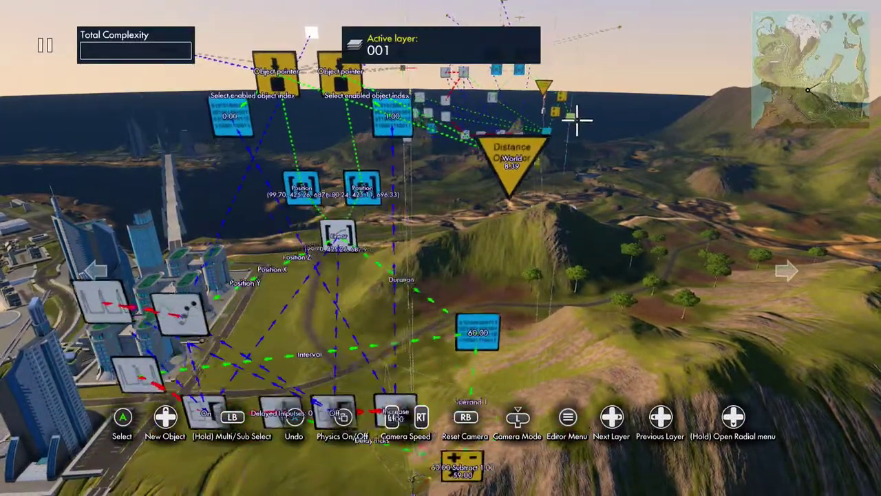
Add a Variable data source beside the Distance operator and the 60.00 Variable data source
{"action": "key", "text": "space"}
{"action": "key", "text": "Right"}
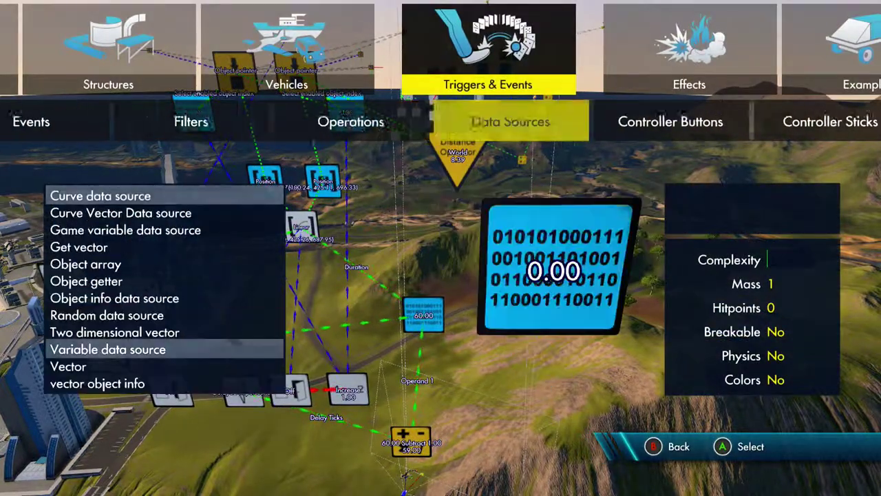
{"action": "key", "text": "Return"}
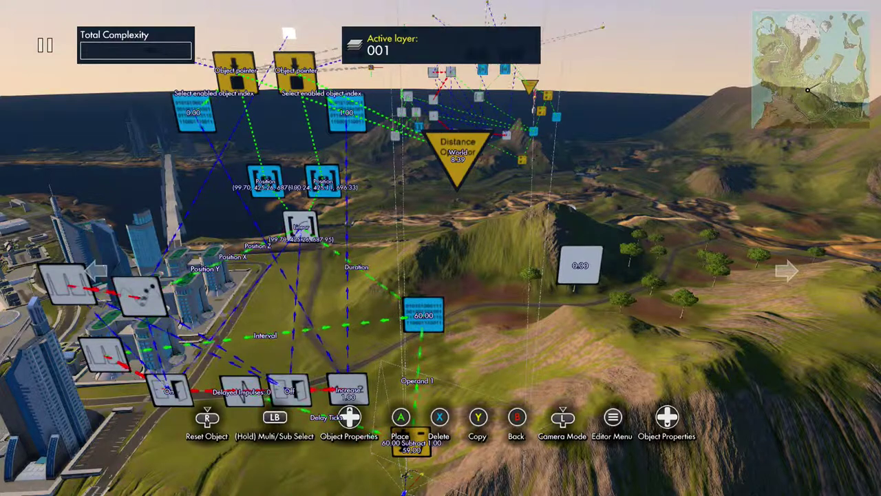
Set the new Variable data source's value to 2.00 and place it
{"action": "key", "text": "Down"}
{"action": "key", "text": "Up"}
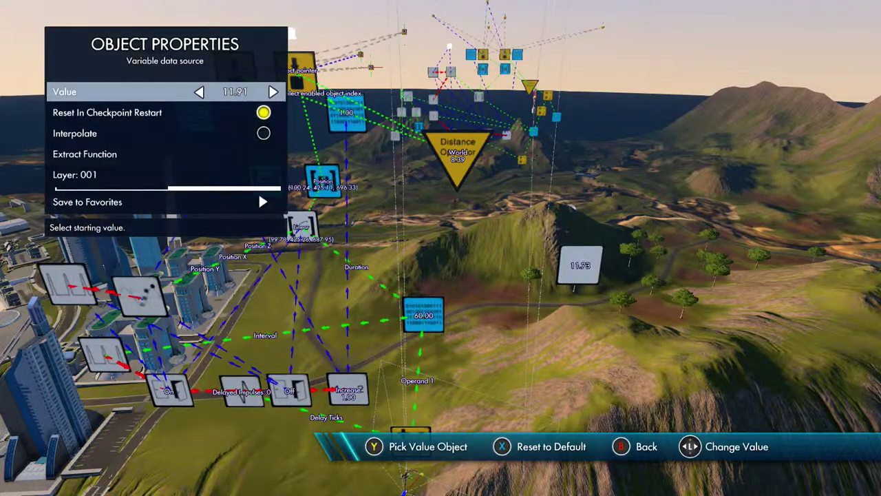
{"action": "key", "text": "Right"}
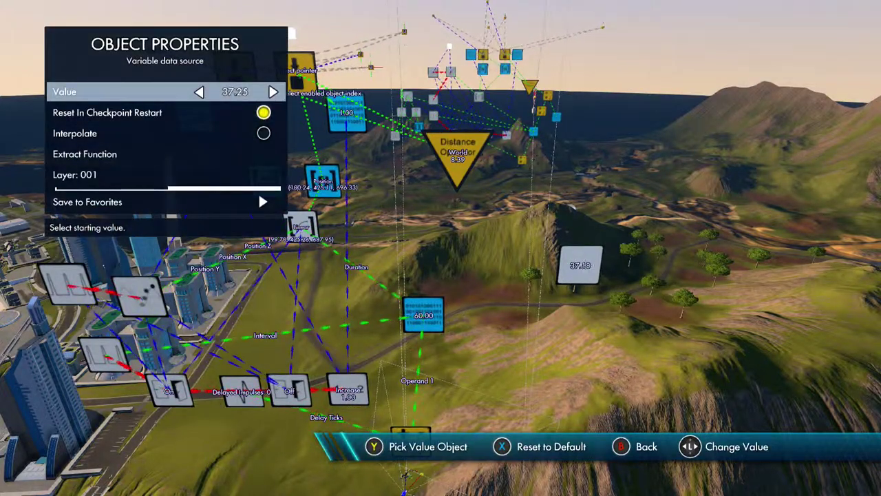
{"action": "key", "text": "Right"}
{"action": "key", "text": "Right"}
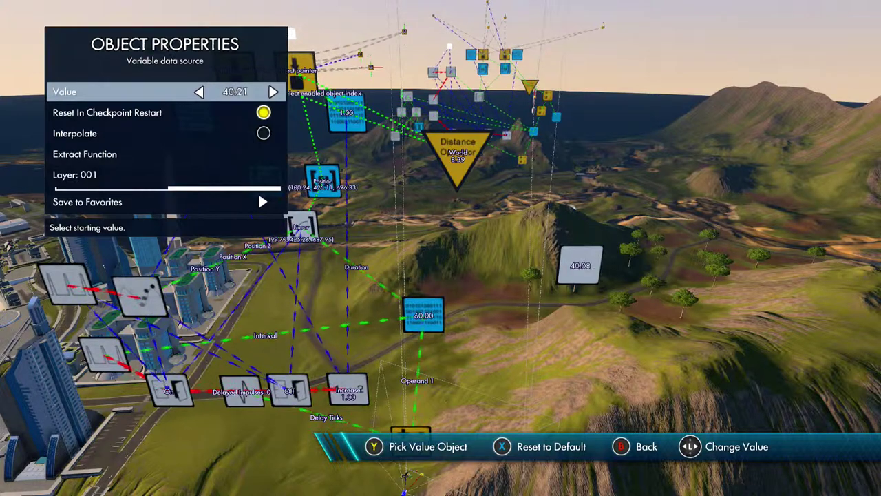
{"action": "key", "text": "Right"}
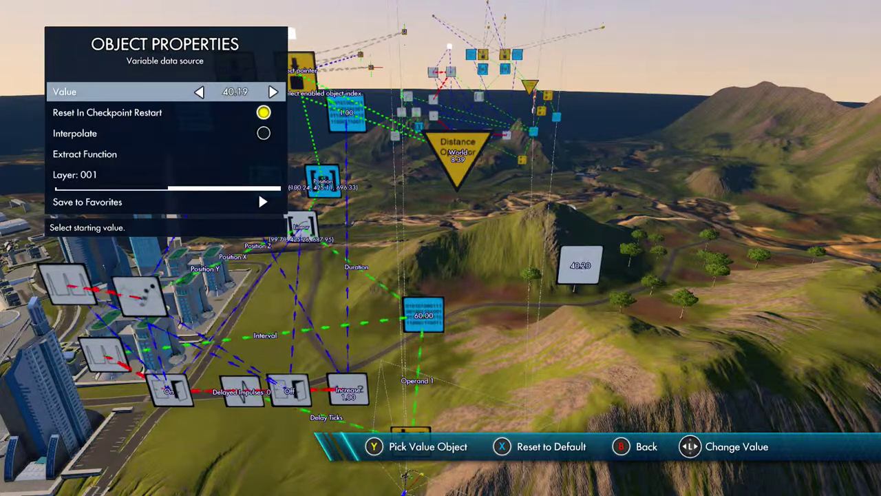
{"action": "key", "text": "Left"}
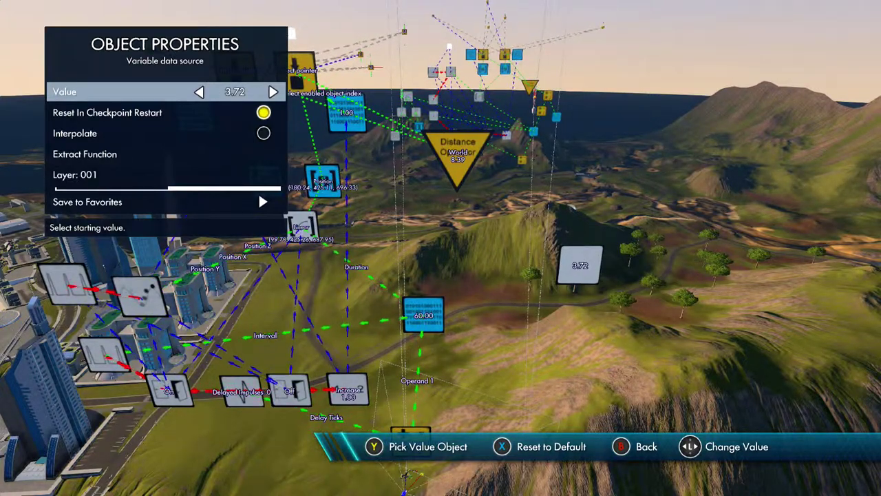
{"action": "key", "text": "Left"}
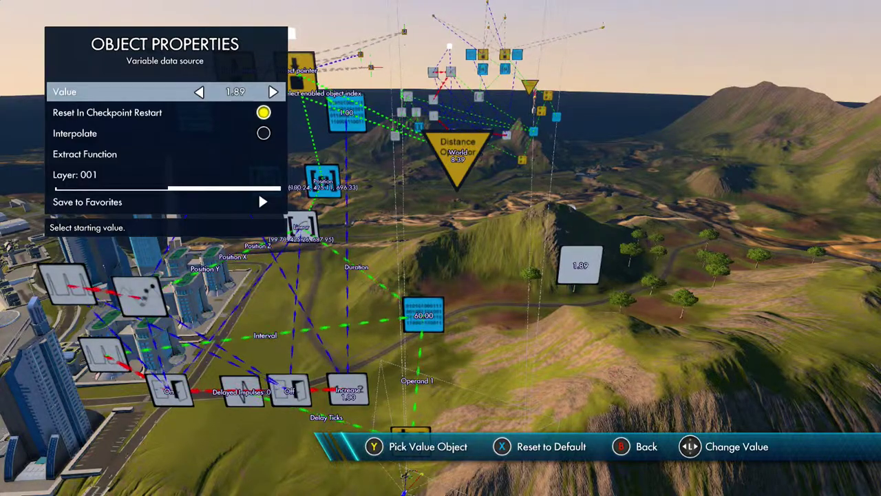
{"action": "key", "text": "Escape"}
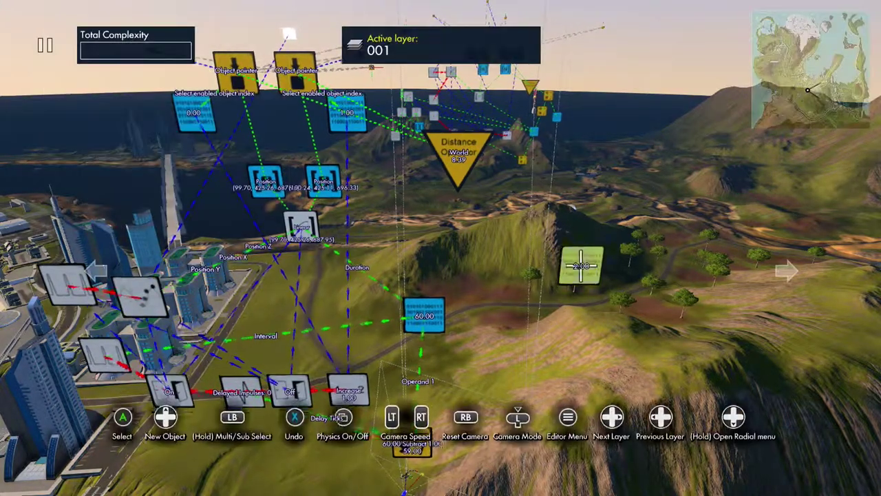
Add a Two-input operator between the Distance operator and the 2.00 Variable data source
{"action": "key", "text": "Up"}
{"action": "key", "text": "Down"}
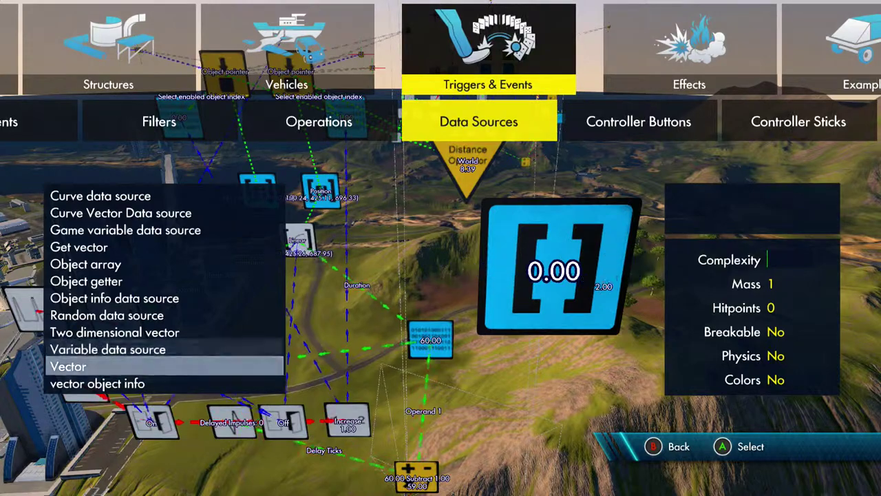
{"action": "key", "text": "Up"}
{"action": "key", "text": "Up"}
{"action": "key", "text": "Up"}
{"action": "key", "text": "Up"}
{"action": "key", "text": "Left"}
{"action": "key", "text": "Down"}
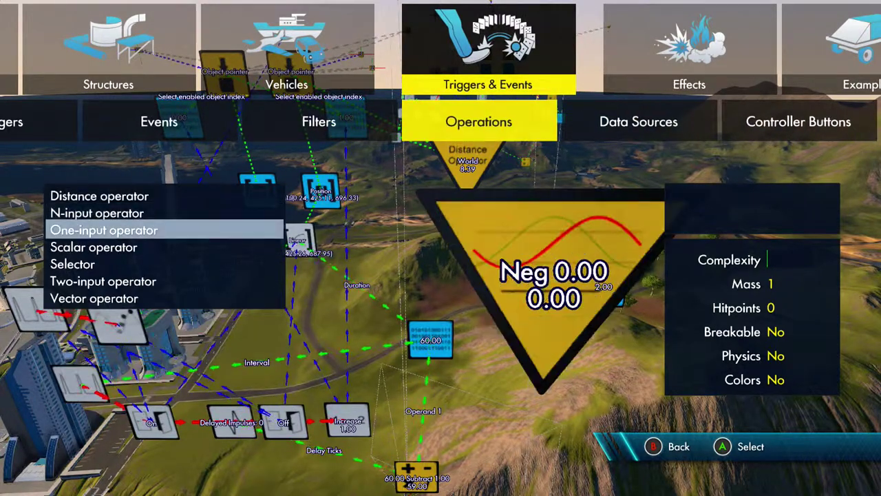
{"action": "key", "text": "Down"}
{"action": "key", "text": "Down"}
{"action": "key", "text": "Down"}
{"action": "key", "text": "Return"}
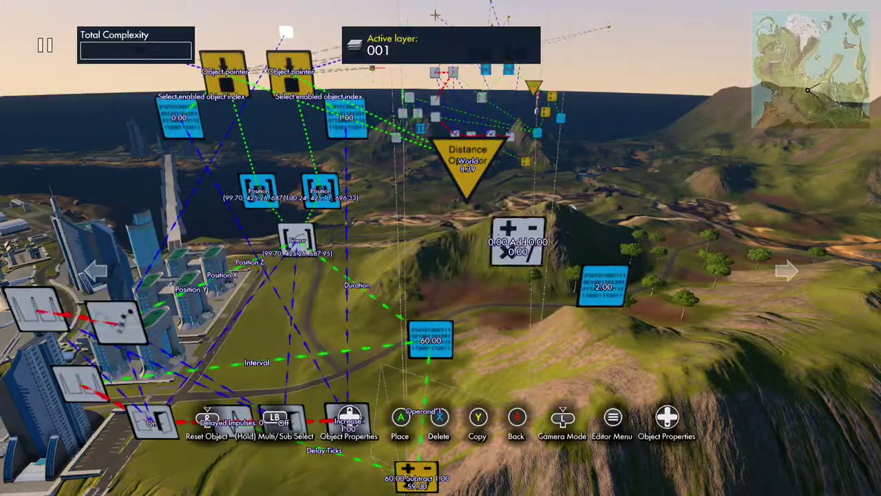
Set the new Two-input operator's operation to Divide
{"action": "key", "text": "Down"}
{"action": "key", "text": "Down"}
{"action": "key", "text": "Down"}
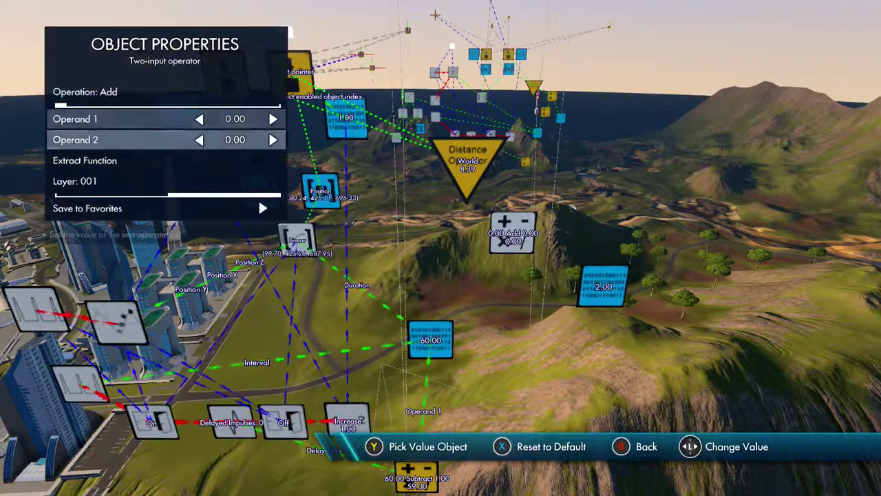
{"action": "key", "text": "Up"}
{"action": "key", "text": "Up"}
{"action": "key", "text": "Right"}
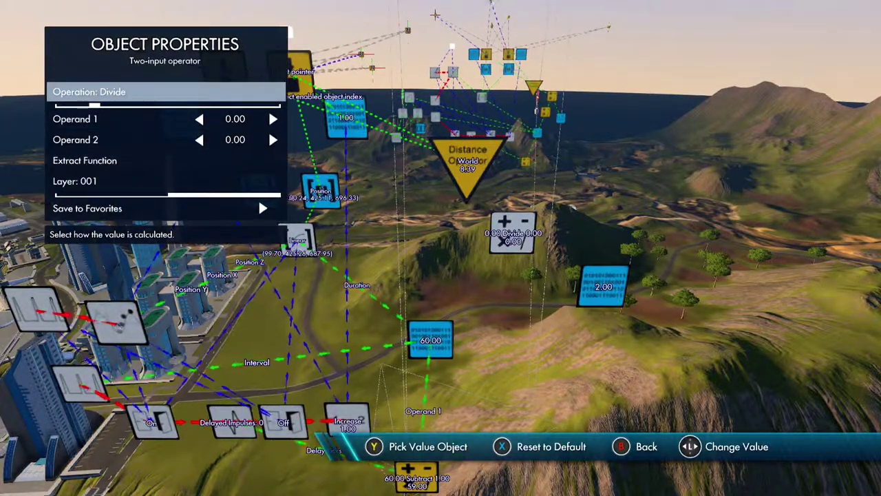
Take the Divide operator's Operand 1 from the Distance operator and Operand 2 from the 2.00 Variable data source
{"action": "key", "text": "Down"}
{"action": "key", "text": "y"}
{"action": "key", "text": "a"}
{"action": "key", "text": "Down"}
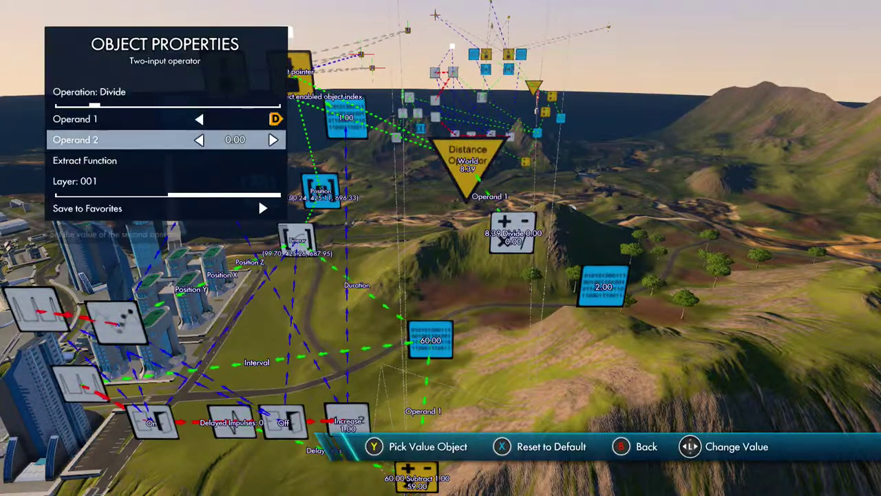
{"action": "key", "text": "y"}
{"action": "left_click", "coordinate": [603, 284]}
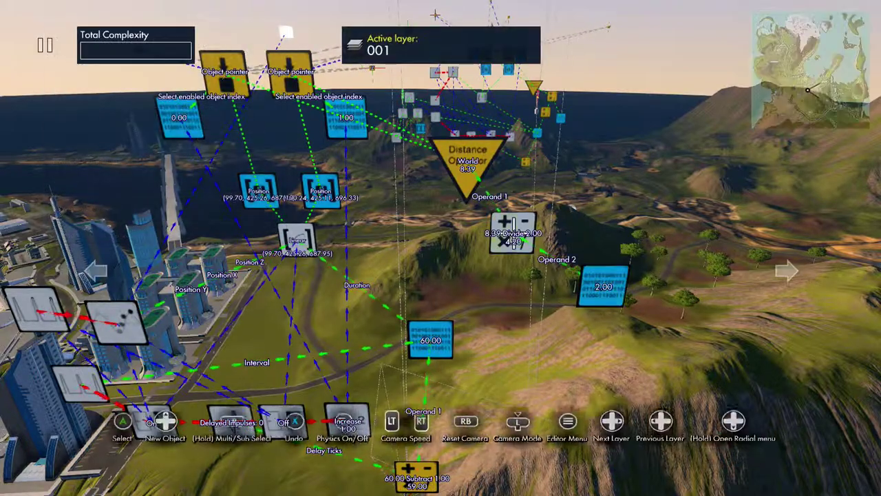
Place the Divide operator slightly lower and move the 60.00 Variable data source farther away from the 2.00 one
{"action": "key", "text": "a"}
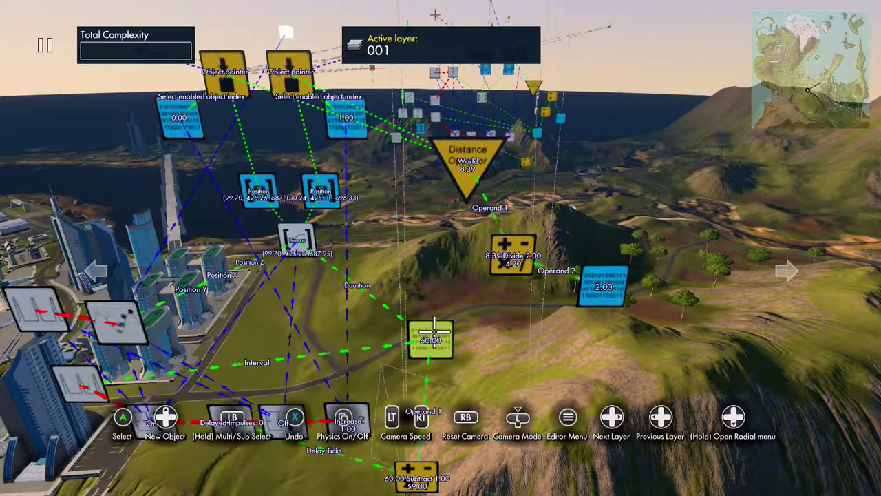
{"action": "left_click", "coordinate": [431, 333]}
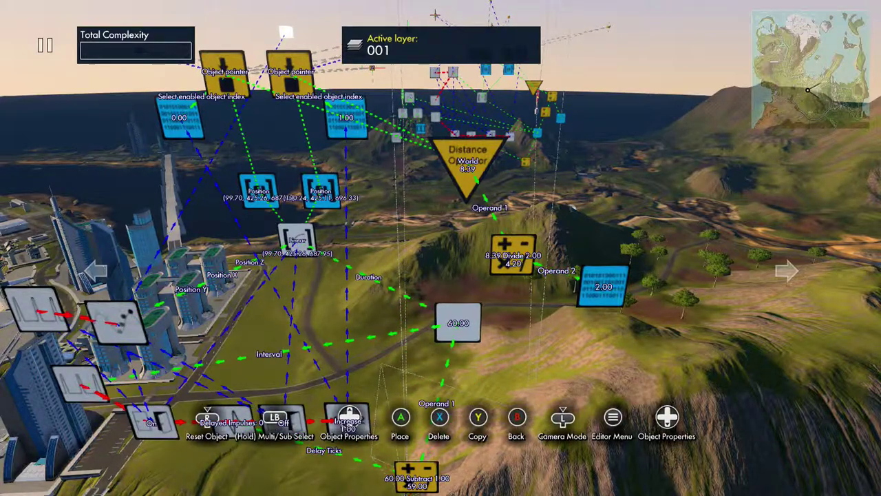
{"action": "left_click", "coordinate": [392, 331]}
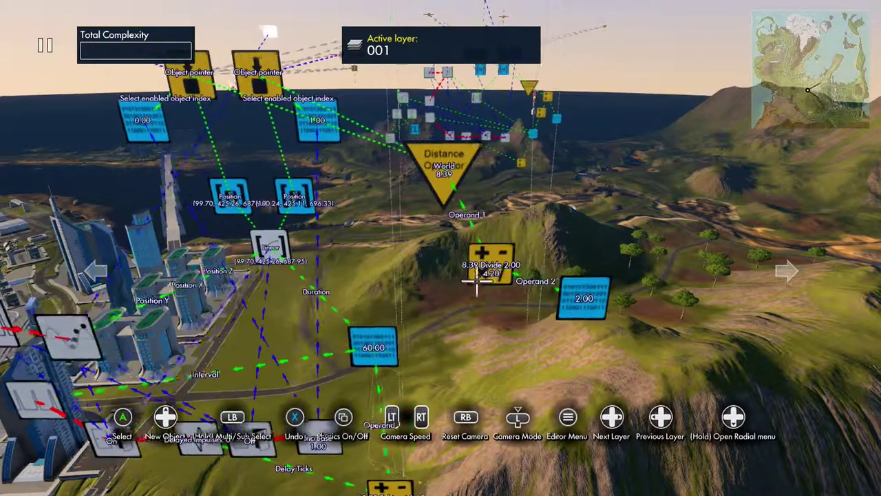
Add another Two-input operator just below the Divide operator
{"action": "left_click", "coordinate": [476, 281]}
{"action": "left_click", "coordinate": [476, 281]}
{"action": "key", "text": "Up"}
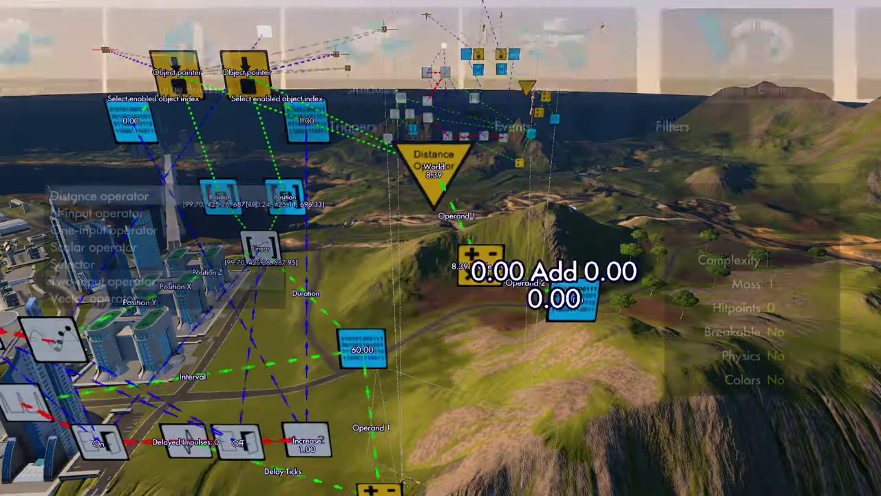
{"action": "key", "text": "Return"}
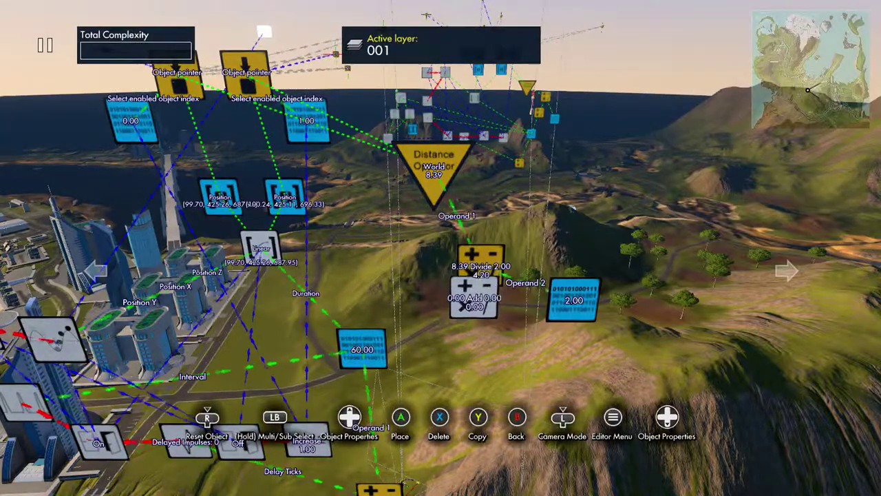
Place the new Add operator a little below the Divide operator and shift the Divide operator slightly to line up above it
{"action": "left_click", "coordinate": [469, 327]}
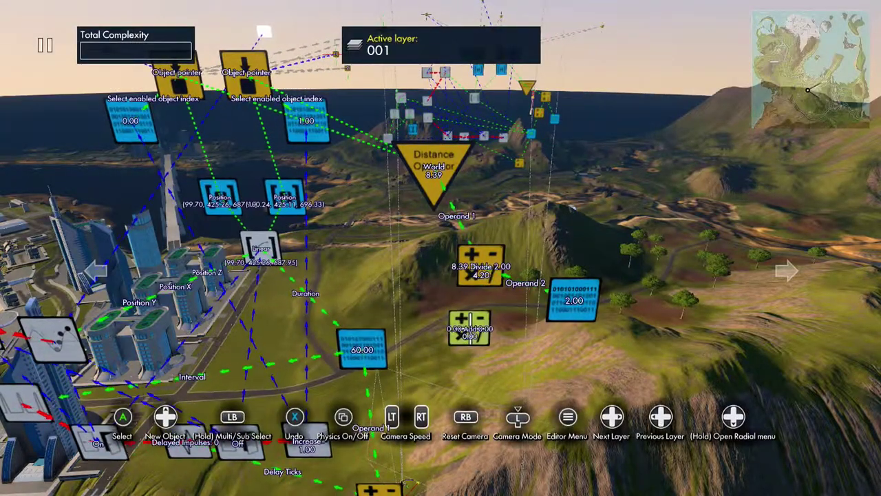
{"action": "left_click", "coordinate": [482, 271]}
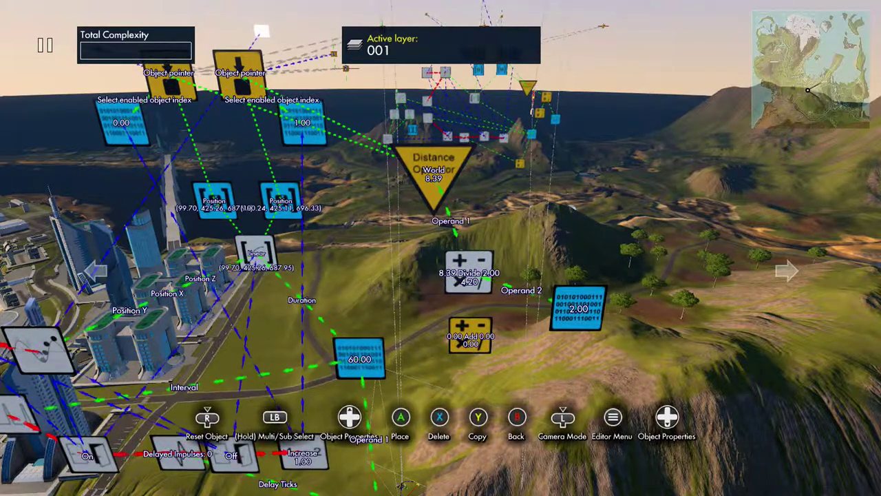
{"action": "left_click", "coordinate": [466, 272]}
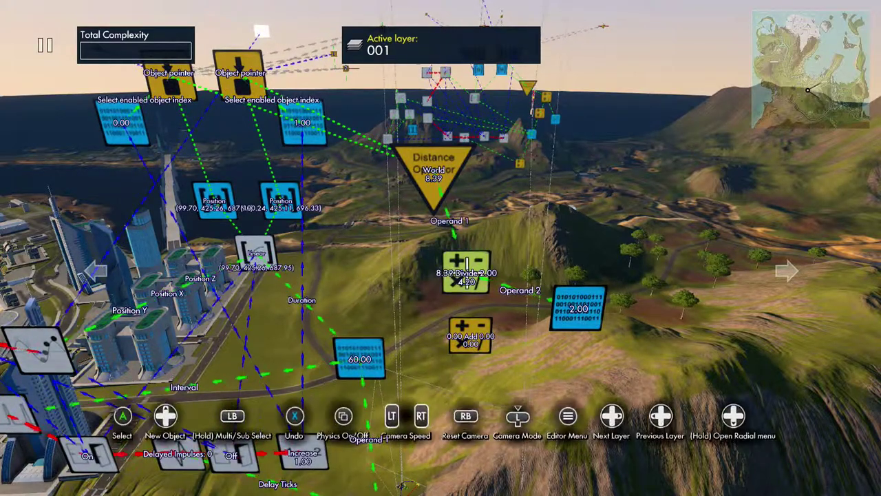
Set the operation of the Two-input operator below the Divide operator to Multiply
{"action": "left_click", "coordinate": [470, 335]}
{"action": "key", "text": "Down"}
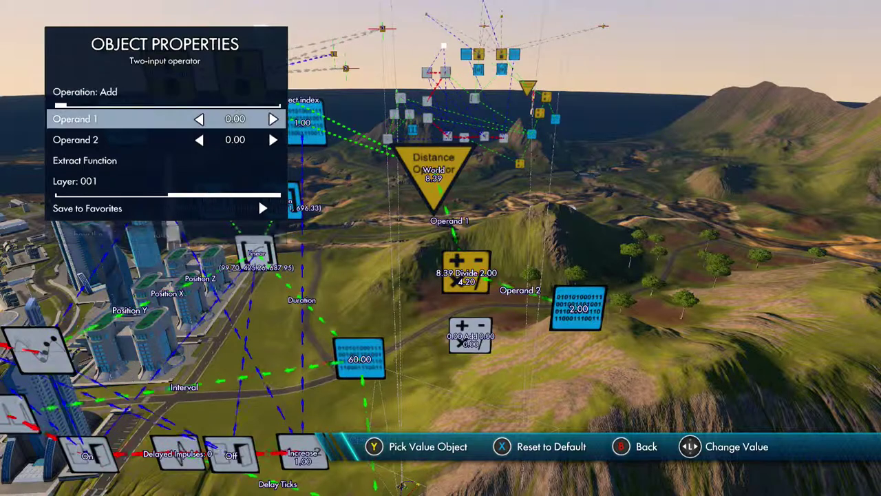
{"action": "key", "text": "Up"}
{"action": "key", "text": "Down"}
{"action": "key", "text": "Down"}
{"action": "key", "text": "Up"}
{"action": "key", "text": "Up"}
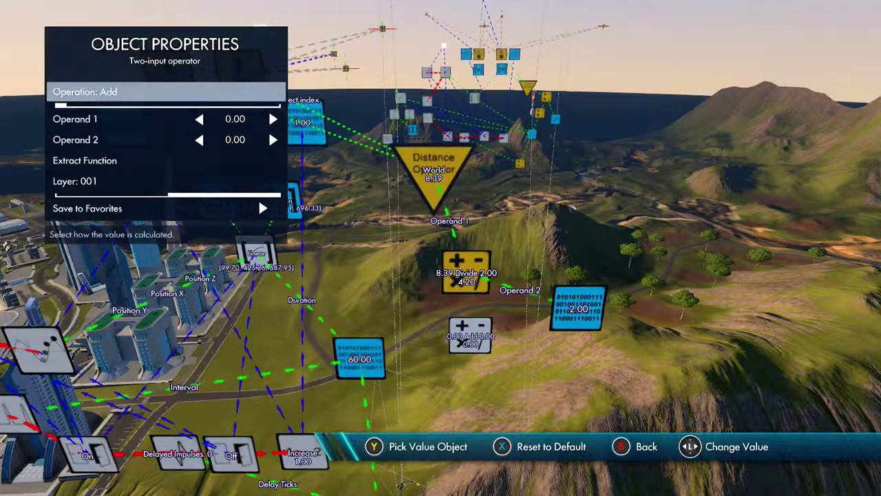
{"action": "key", "text": "Right"}
{"action": "key", "text": "Right"}
Set the Multiply operator's Operand 2 to 60.00
{"action": "key", "text": "Down"}
{"action": "key", "text": "Down"}
{"action": "key", "text": "Right"}
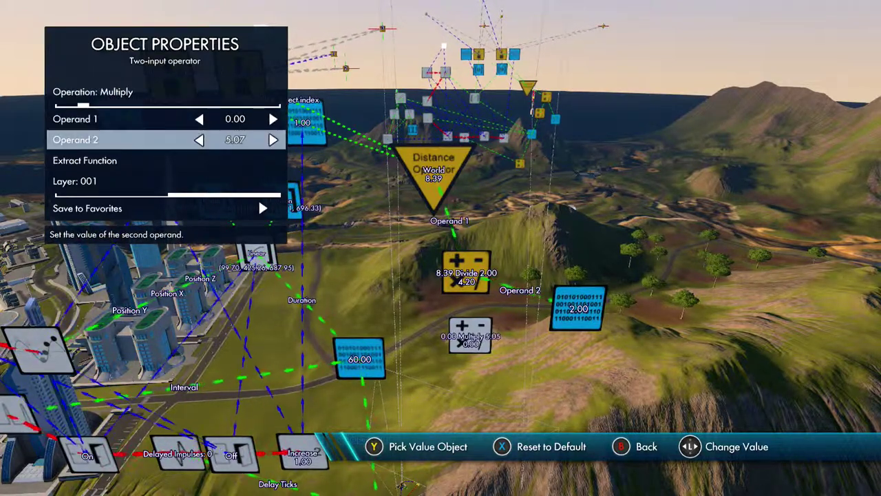
{"action": "key", "text": "Right"}
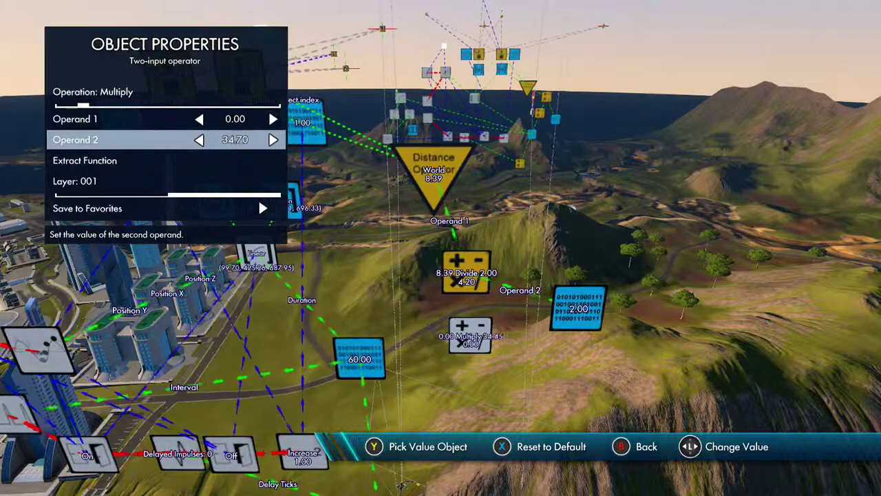
{"action": "key", "text": "Right"}
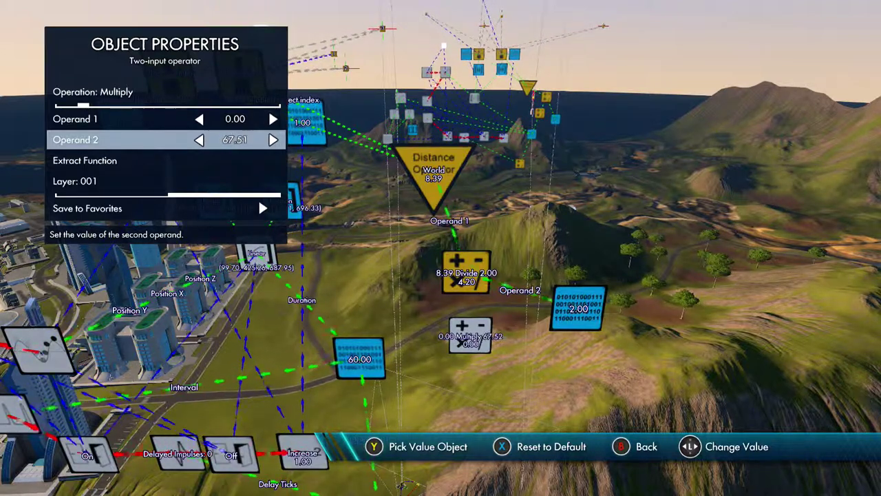
{"action": "key", "text": "Left"}
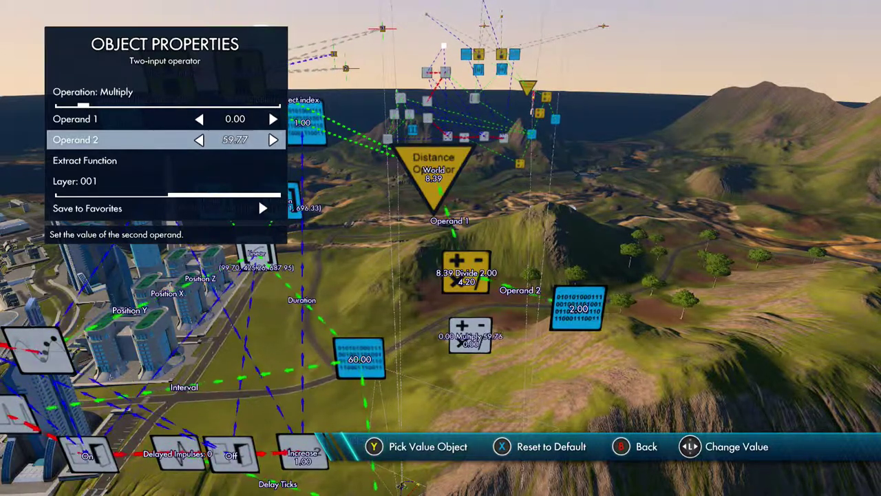
{"action": "key", "text": "Right"}
Take the Multiply operator's Operand 1 from the Divide operator and move the Multiply operator closer to the 60.00 Variable data source
{"action": "key", "text": "Up"}
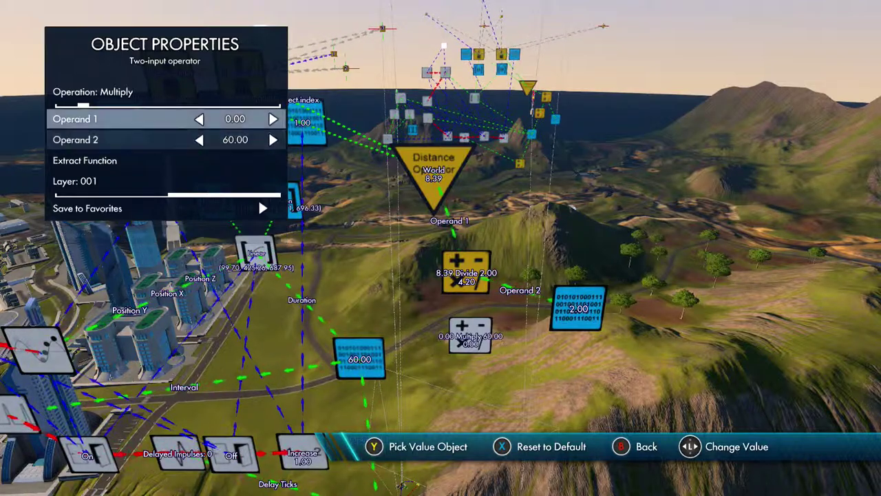
{"action": "key", "text": "y"}
{"action": "key", "text": "a"}
{"action": "key", "text": "b"}
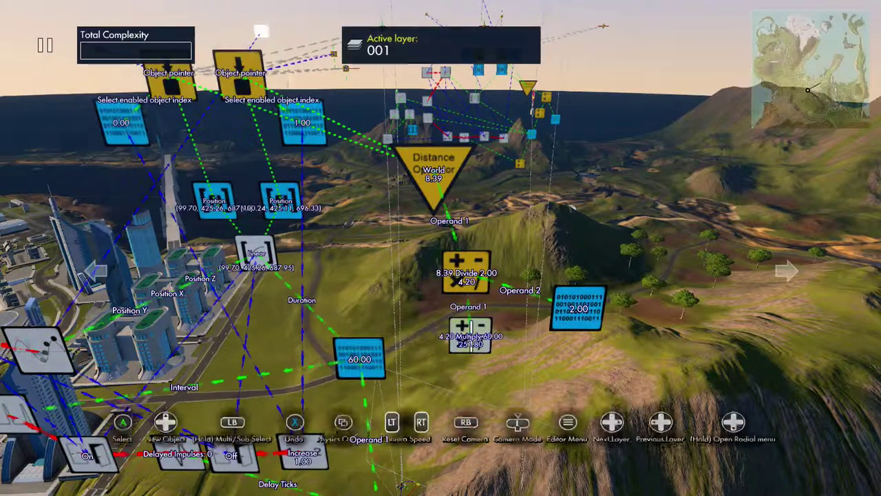
{"action": "left_click_drag", "start_coordinate": [484, 348], "coordinate": [455, 323]}
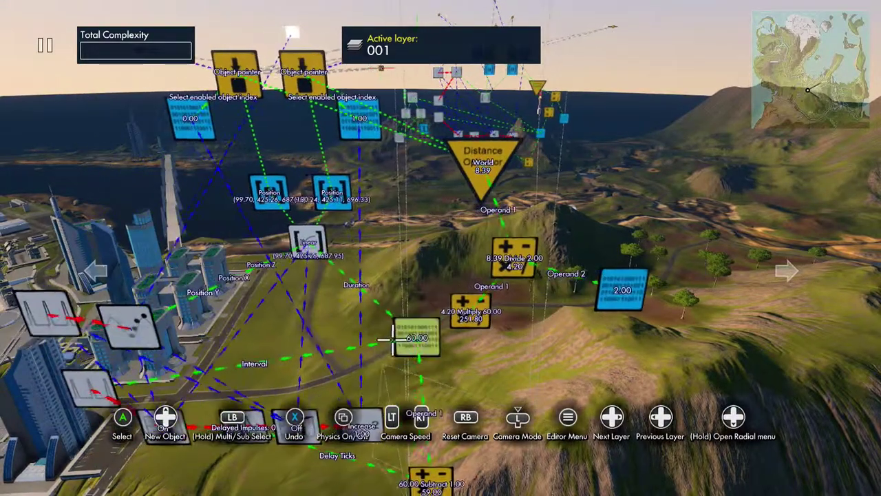
Link the Value of the 60.00 Variable data source to the Multiply operator, and delete that data source
{"action": "left_click", "coordinate": [393, 335]}
{"action": "key", "text": "y"}
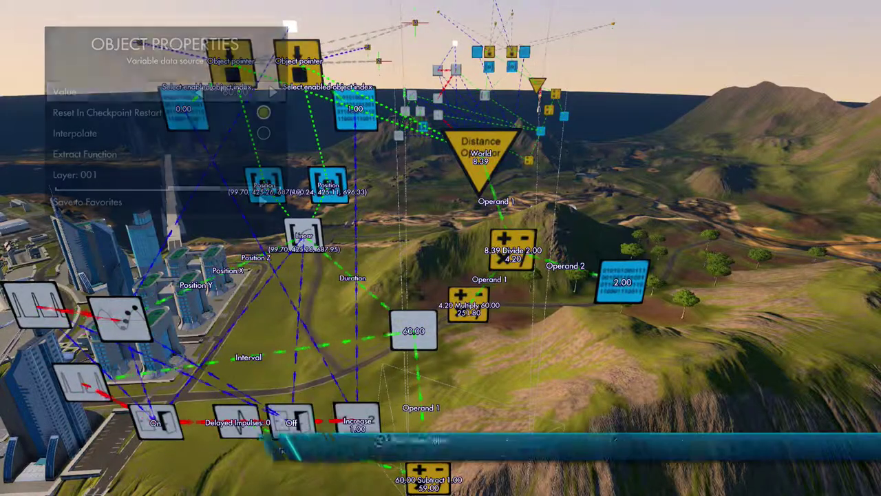
{"action": "key", "text": "y"}
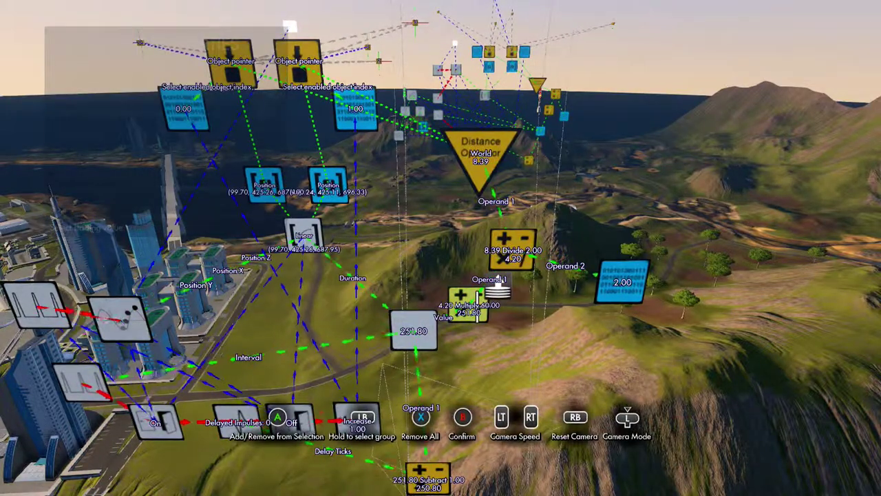
{"action": "key", "text": "Escape"}
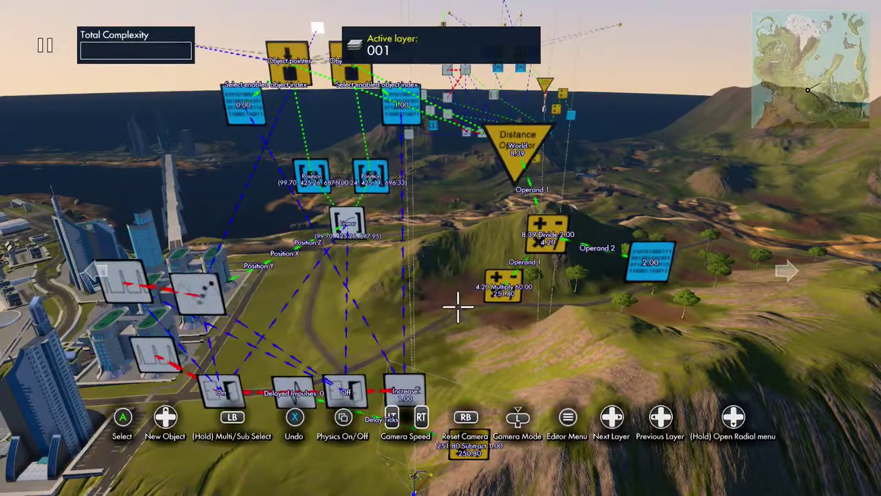
Take the Duration of the Linear Curve Vector Data source from the Multiply operator
{"action": "left_click", "coordinate": [351, 221]}
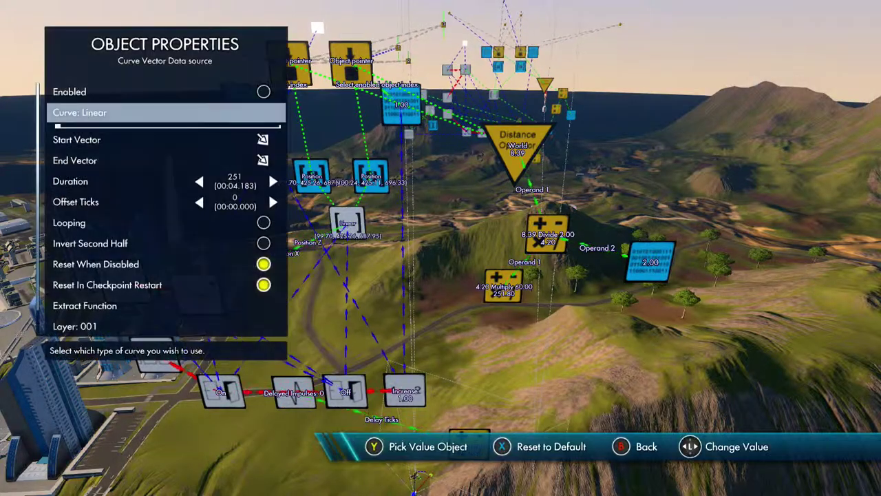
{"action": "key", "text": "y"}
{"action": "left_click", "coordinate": [497, 283]}
{"action": "key", "text": "Escape"}
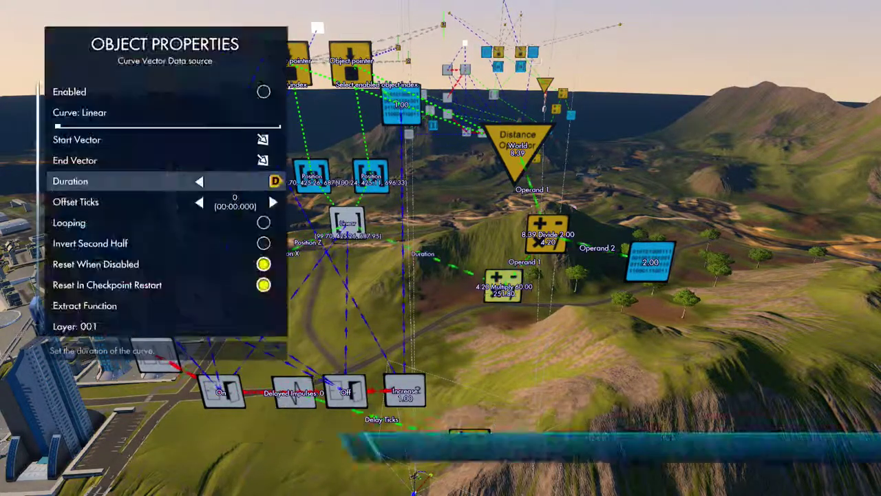
{"action": "key", "text": "Escape"}
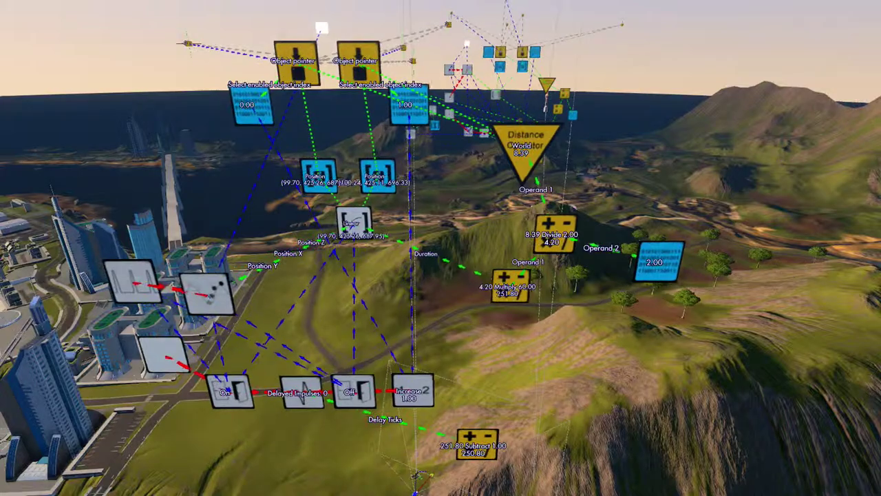
Take the Interval of the object that triggers the On operator from the Multiply operator
{"action": "left_click", "coordinate": [167, 365]}
{"action": "key", "text": "Escape"}
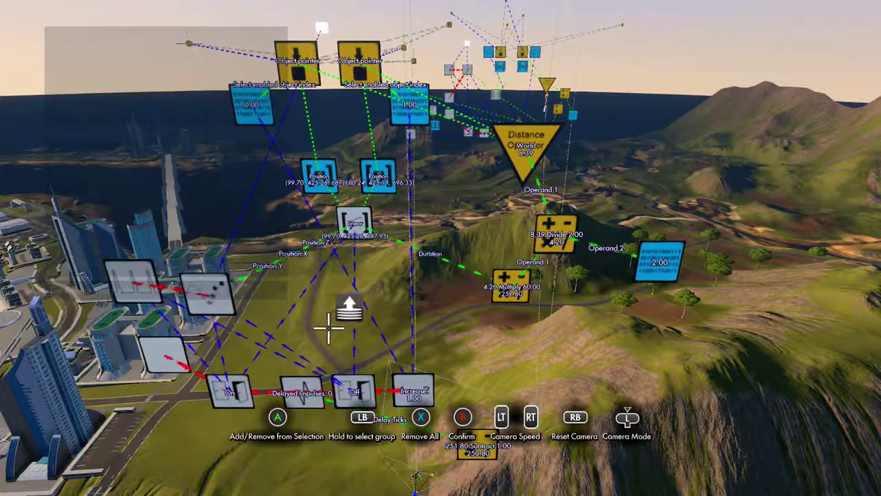
{"action": "key", "text": "Escape"}
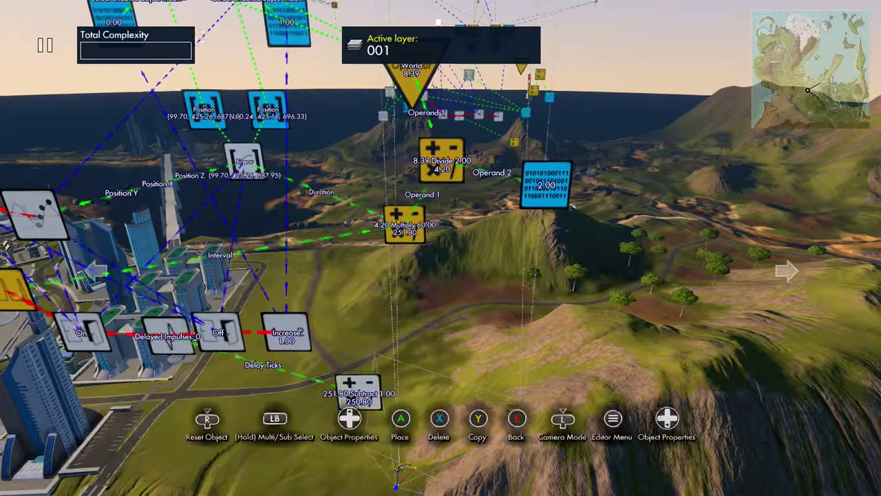
Take the Subtract operator's Operand 1 from the Multiply operator
{"action": "left_click", "coordinate": [354, 390]}
{"action": "key", "text": "y"}
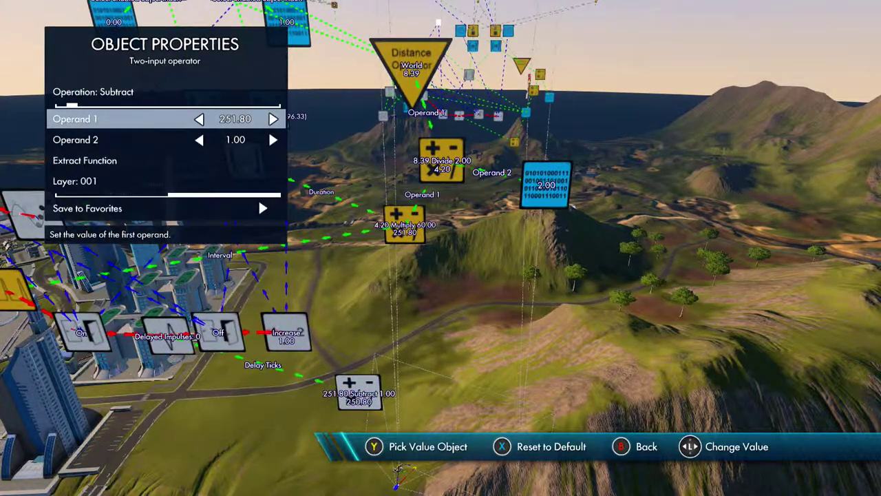
{"action": "left_click", "coordinate": [414, 218]}
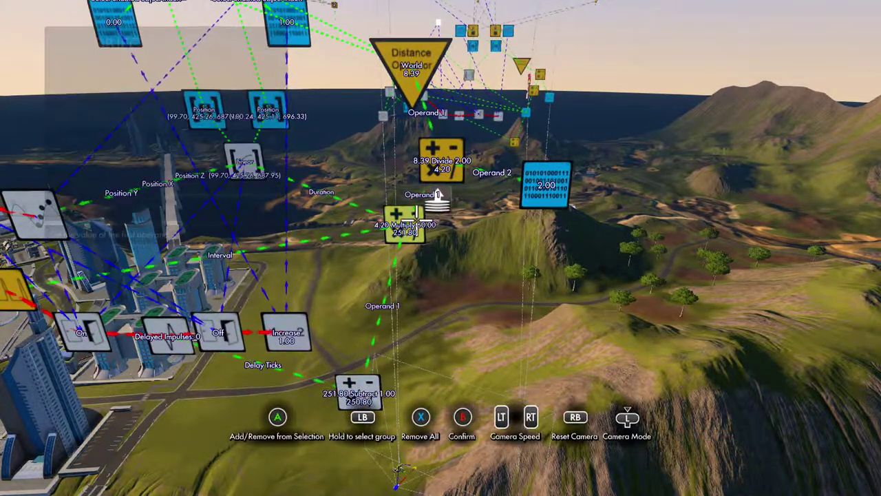
{"action": "key", "text": "Escape"}
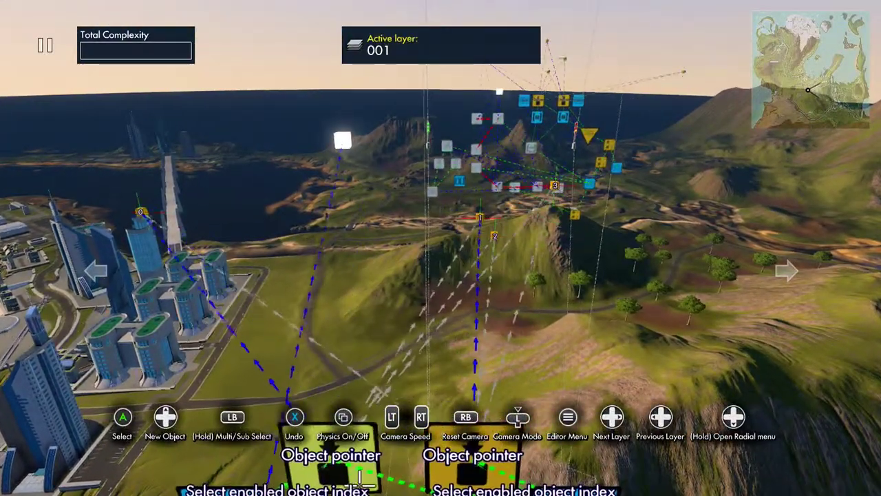
Turn physics on to test the object's movement between the numbered dummies
{"action": "key", "text": "space"}
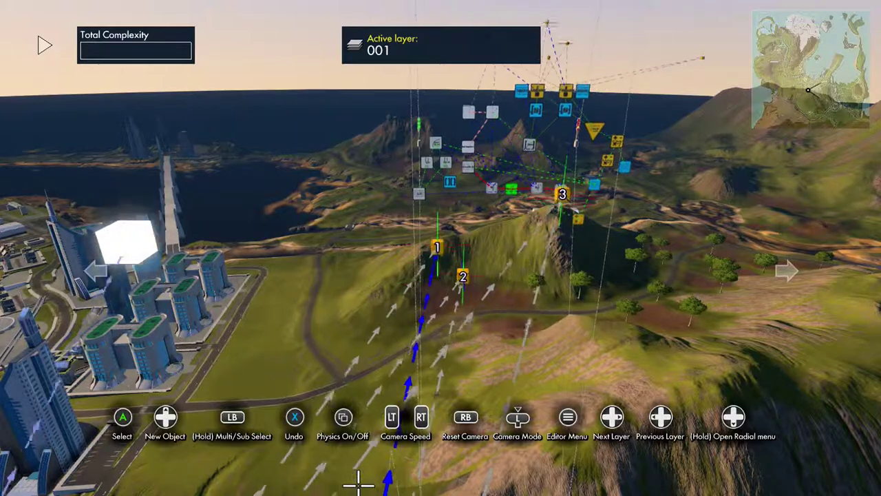